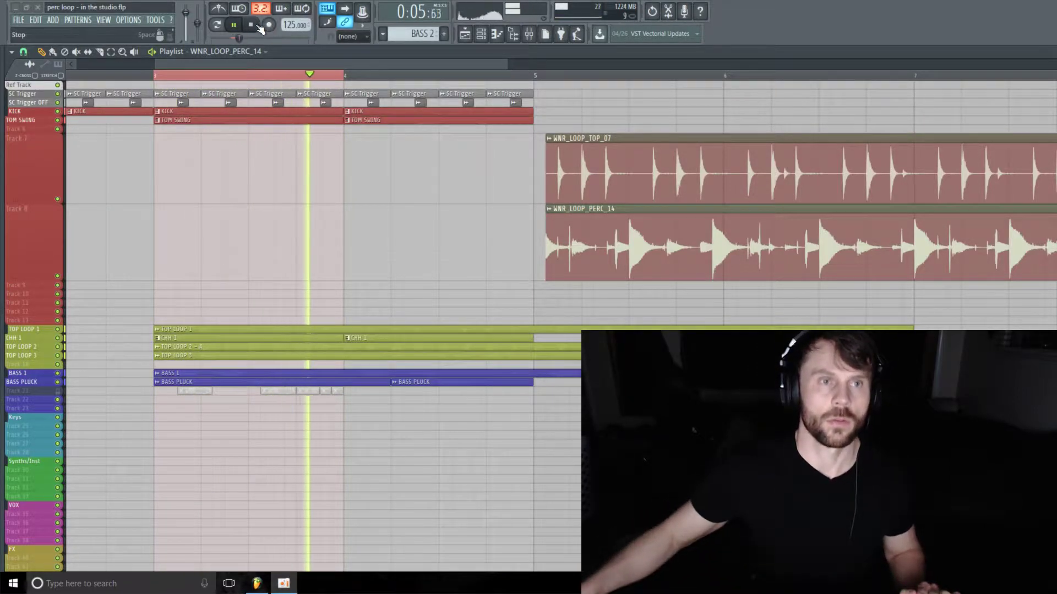
Step: Move the WNR_LOOP_PERC_14 clip on Track 8 to the start of bar 3 and audition it with the beat
click(257, 26)
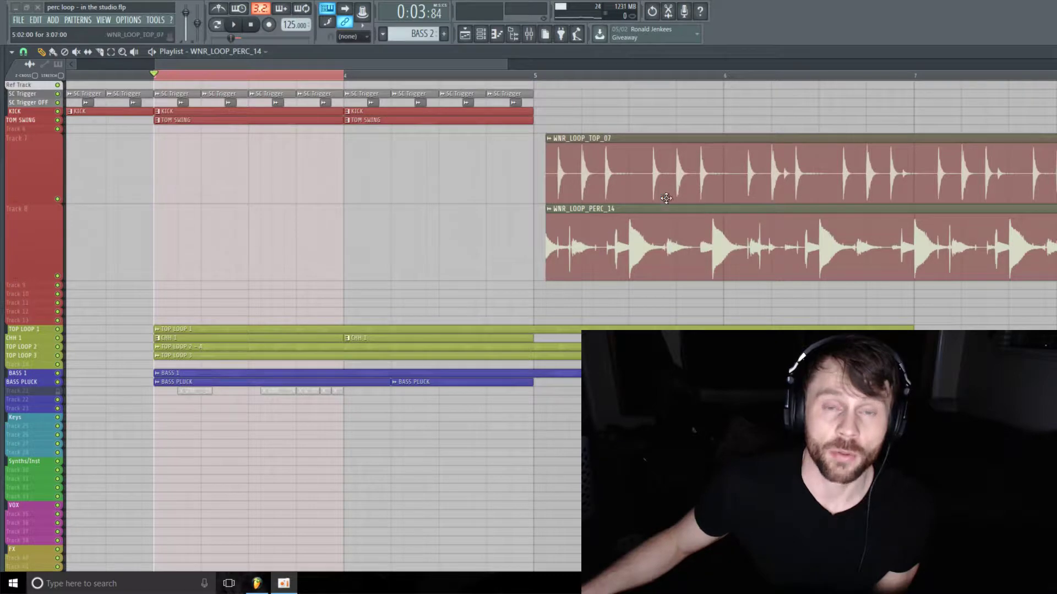
drag(508, 61, 636, 65)
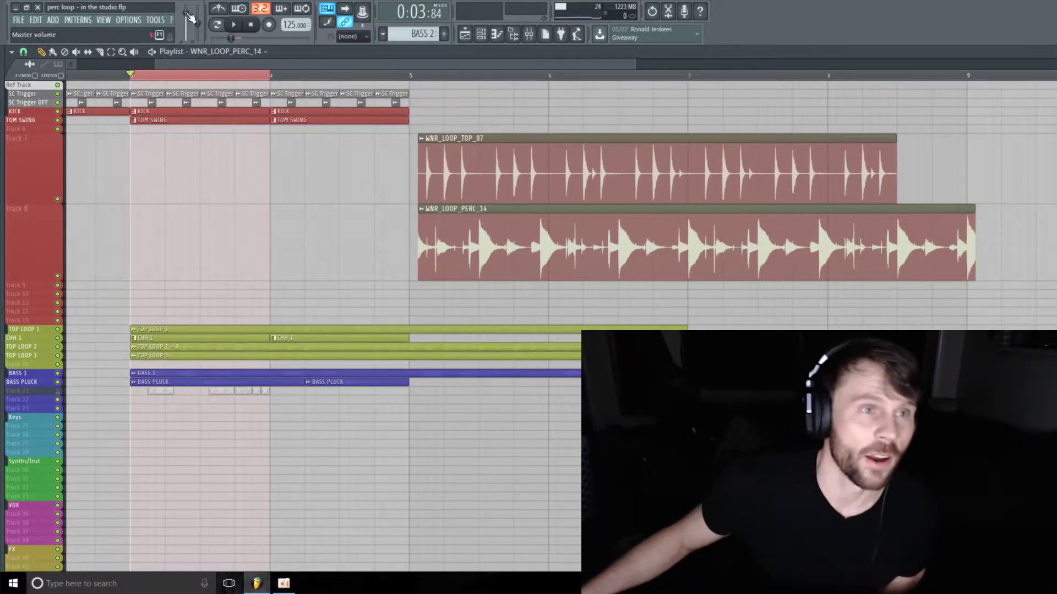
click(242, 26)
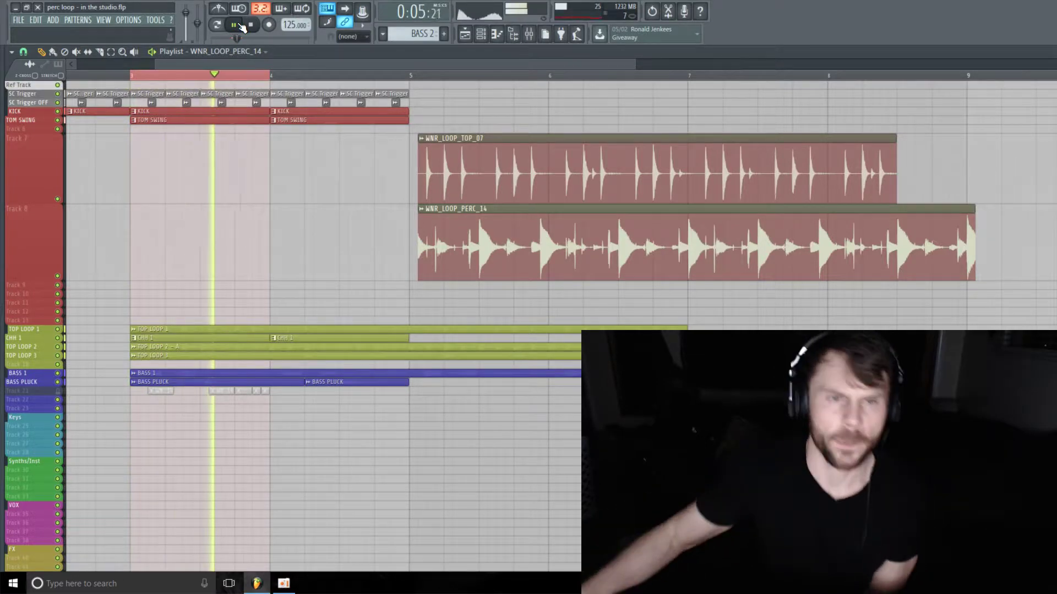
drag(636, 248, 323, 263)
key(F9)
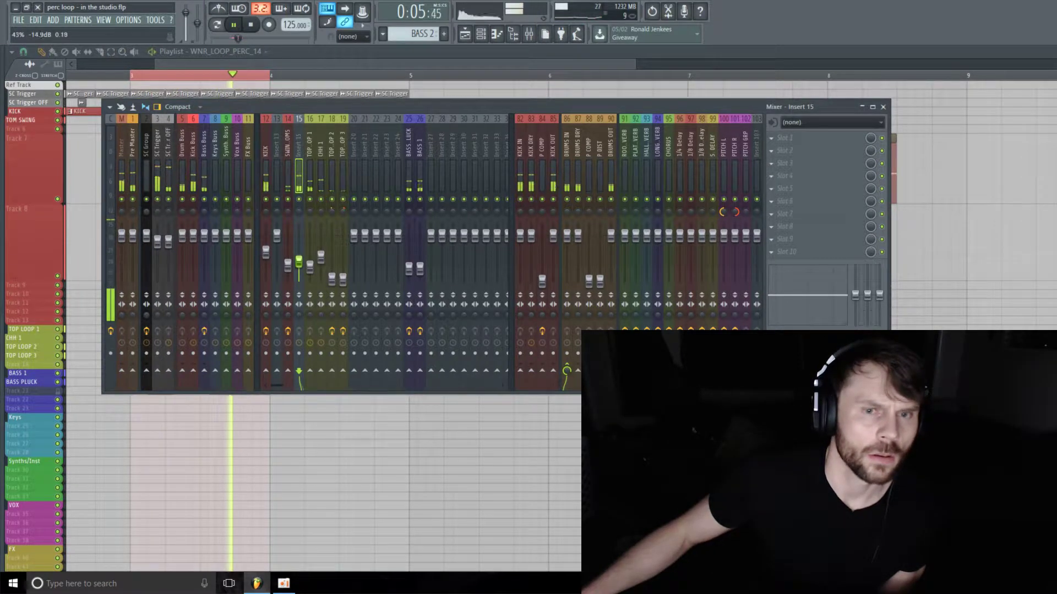
key(F9)
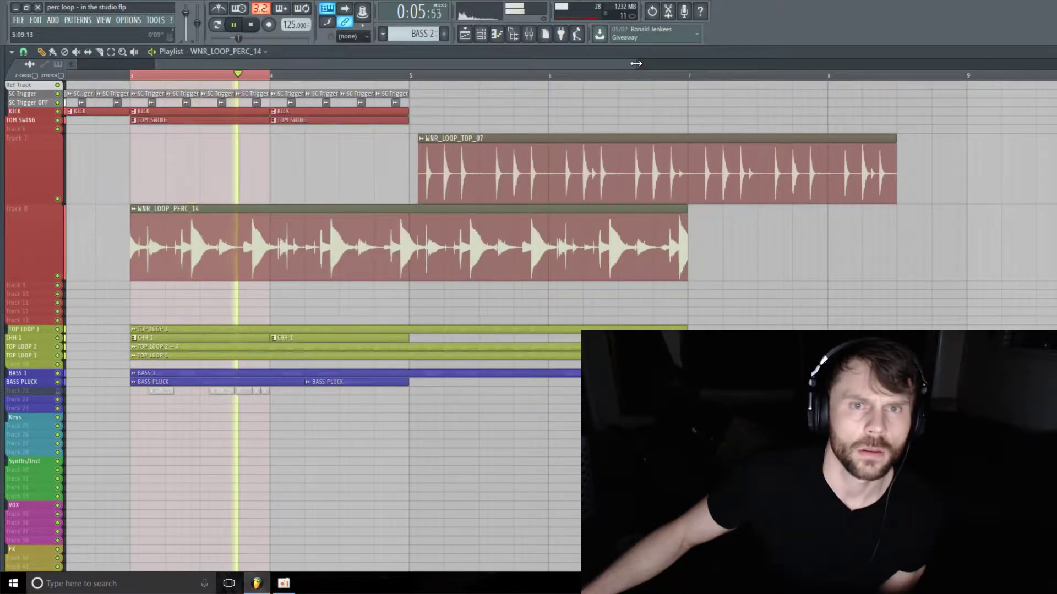
Step: Trim the start of WNR_LOOP_PERC_14 to its first strong hit, slice that hit off, and move the remaining loop to bar 5
drag(636, 63, 522, 77)
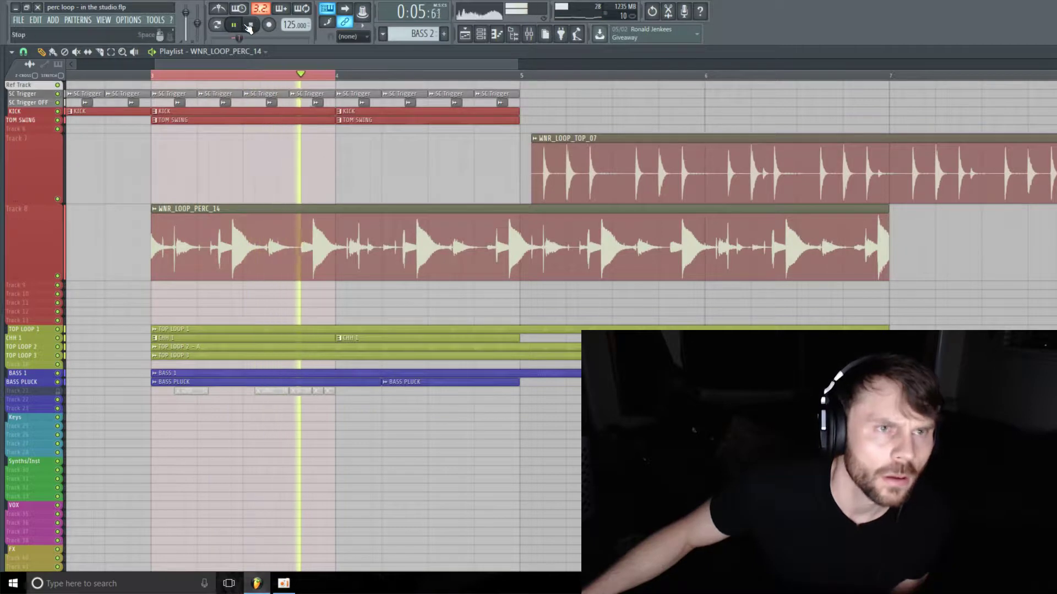
drag(152, 266, 200, 264)
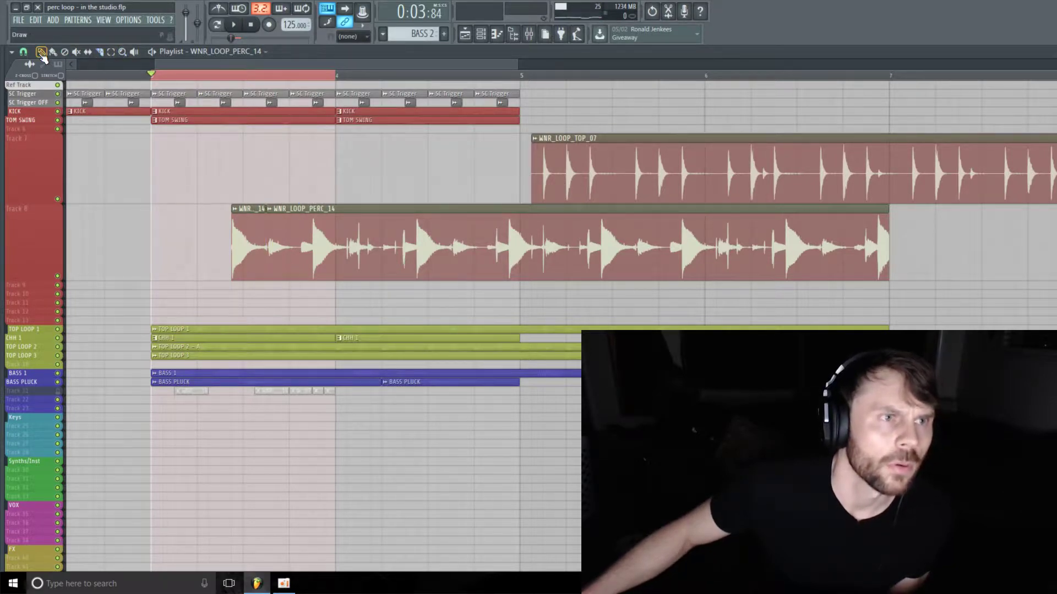
drag(438, 247, 692, 247)
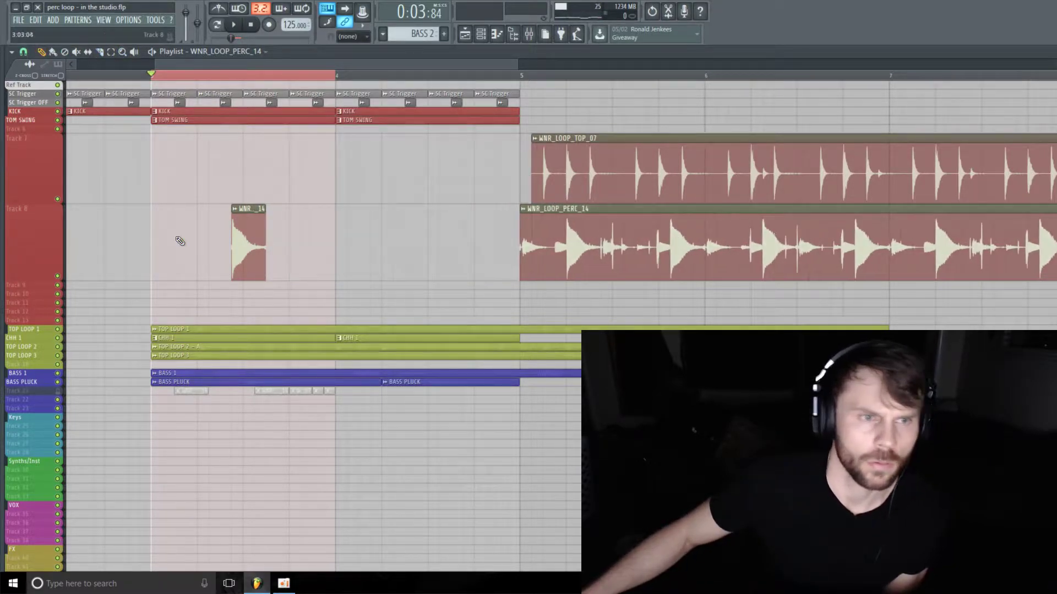
Step: Place the isolated hit on the third step of bar 3 and nudge it slightly ahead of the grid with snapping set to none
key(space)
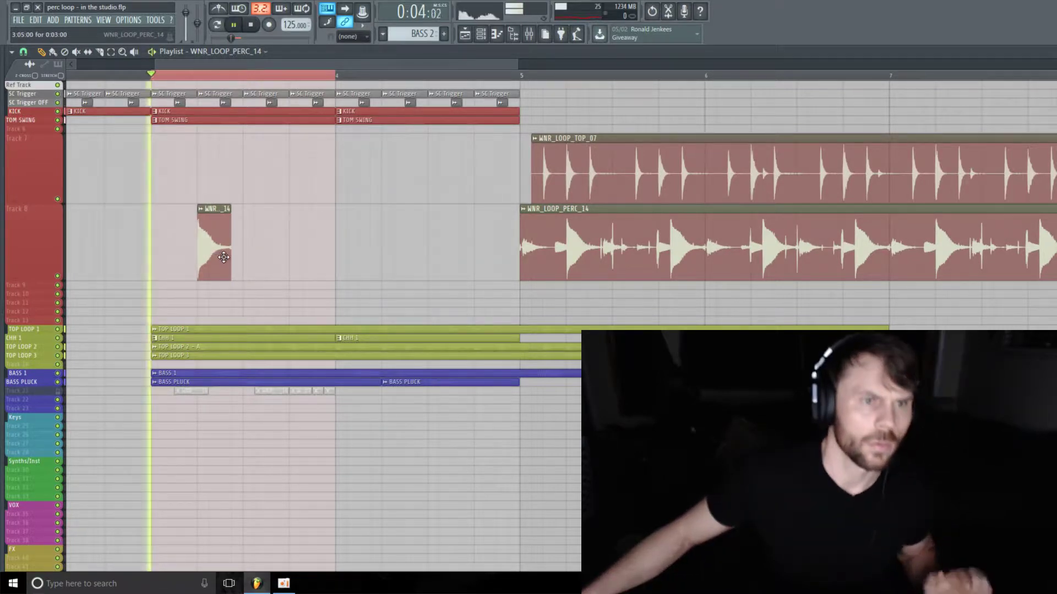
drag(219, 258, 202, 261)
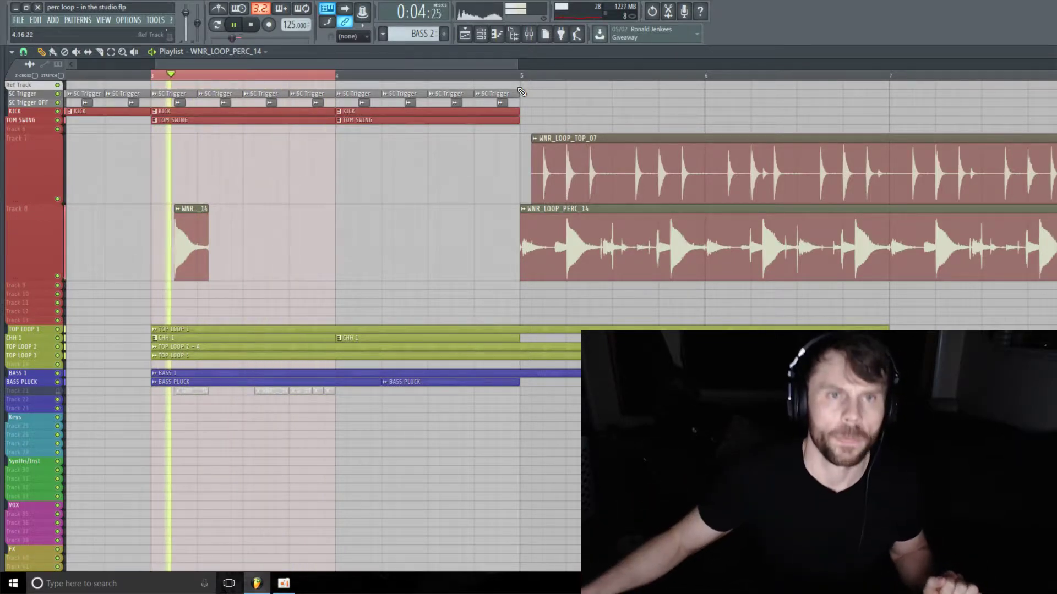
drag(518, 65, 282, 182)
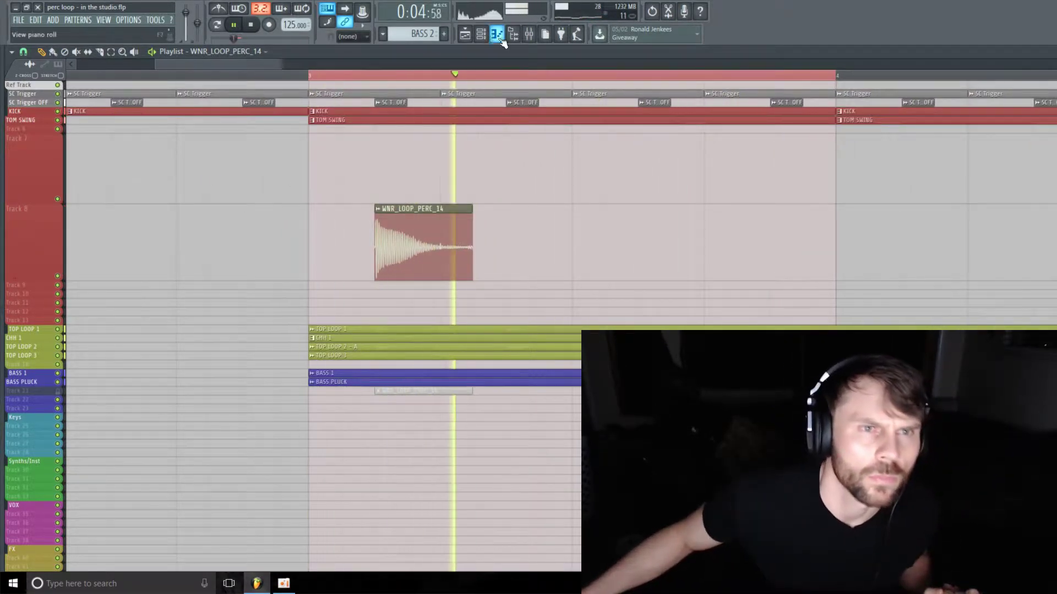
click(114, 52)
drag(328, 236, 397, 251)
click(23, 52)
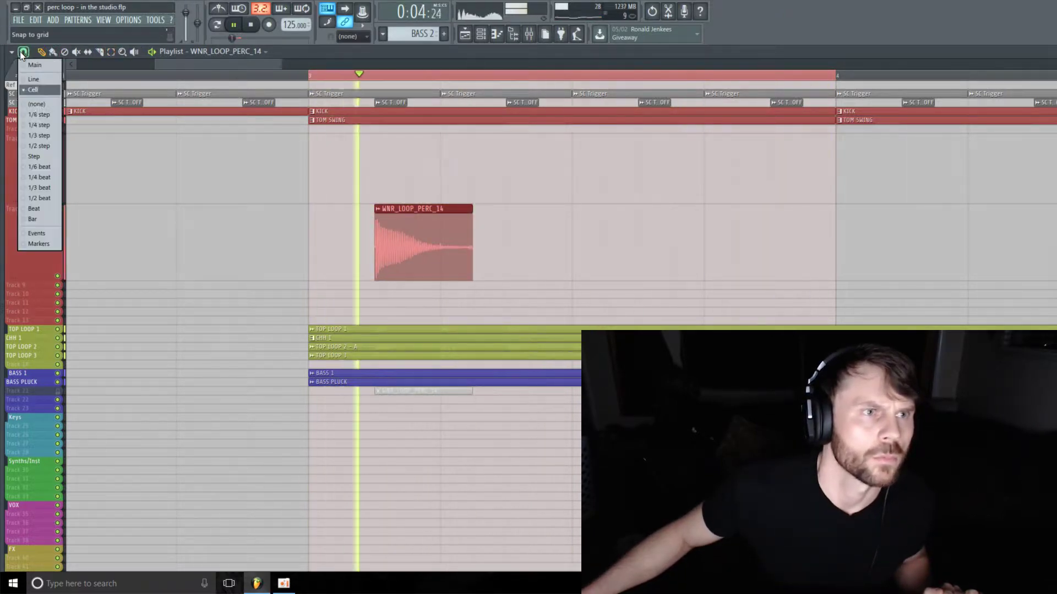
click(41, 105)
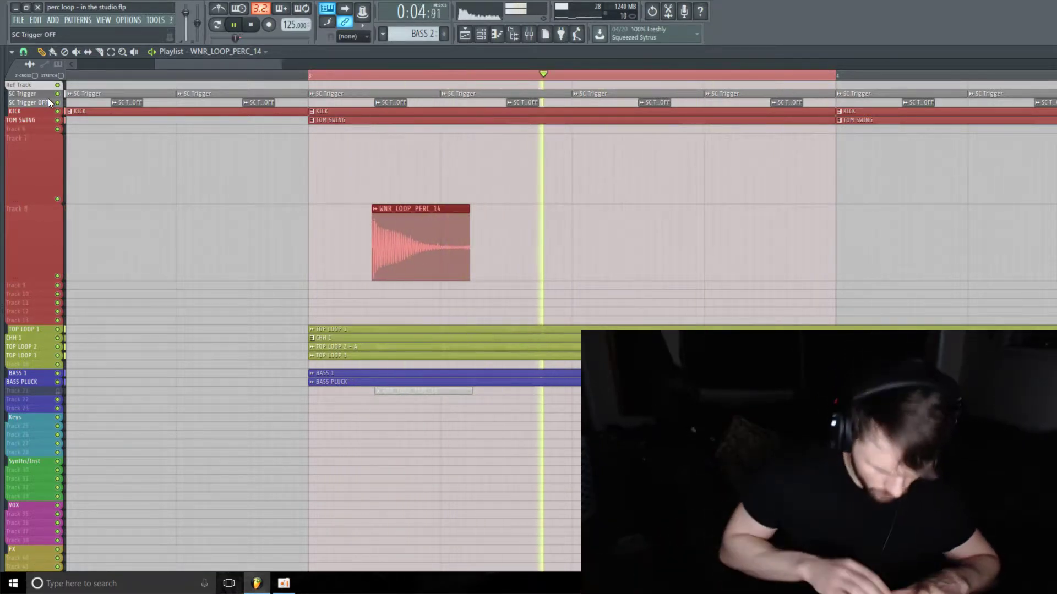
key(shift+Right)
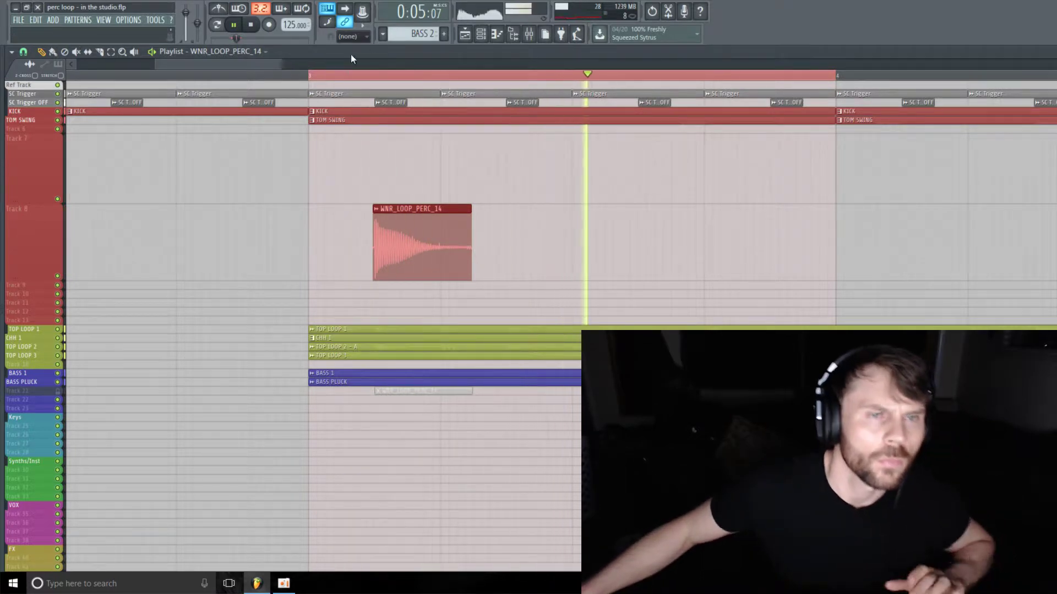
Step: Set the playlist's grid snapping to Cell
drag(280, 64, 508, 93)
click(23, 51)
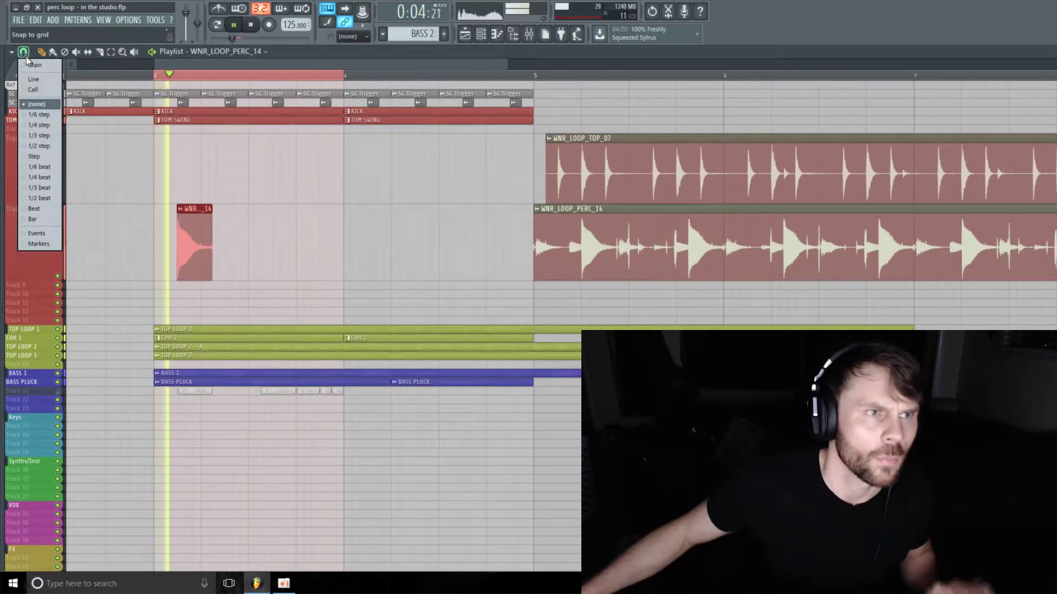
click(36, 90)
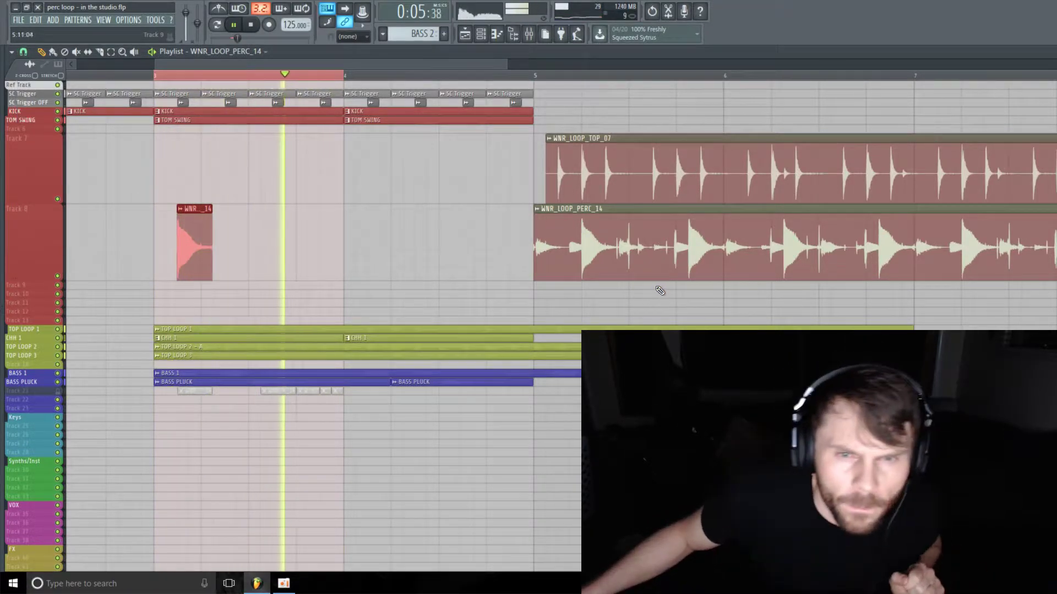
Step: Make Track 8 slightly taller and slice the remaining WNR_LOOP_PERC_14 loop at bars 6 and 7
drag(34, 281, 35, 293)
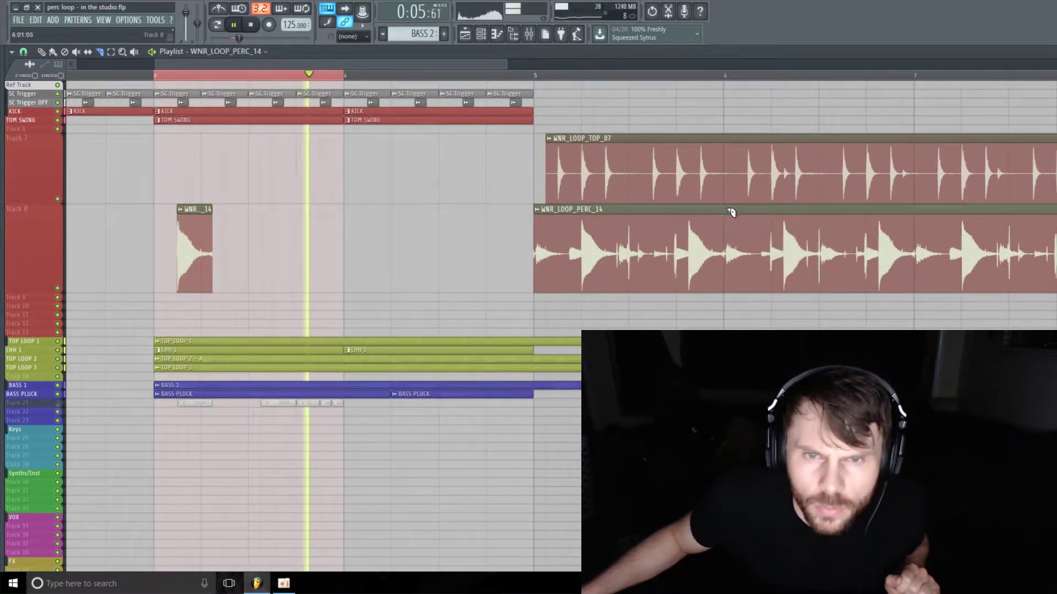
drag(722, 205, 735, 283)
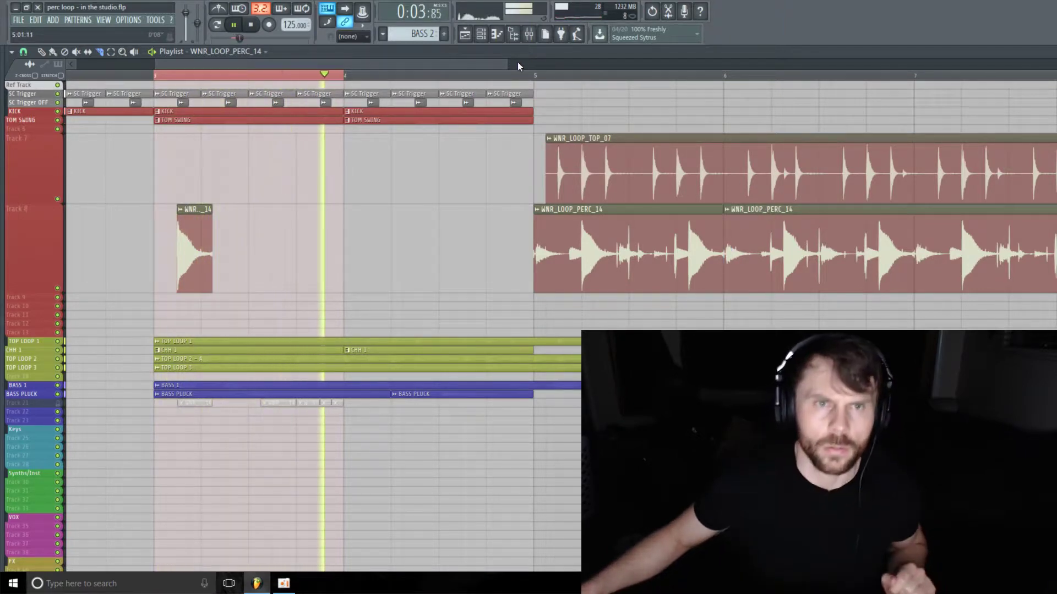
drag(506, 65, 464, 66)
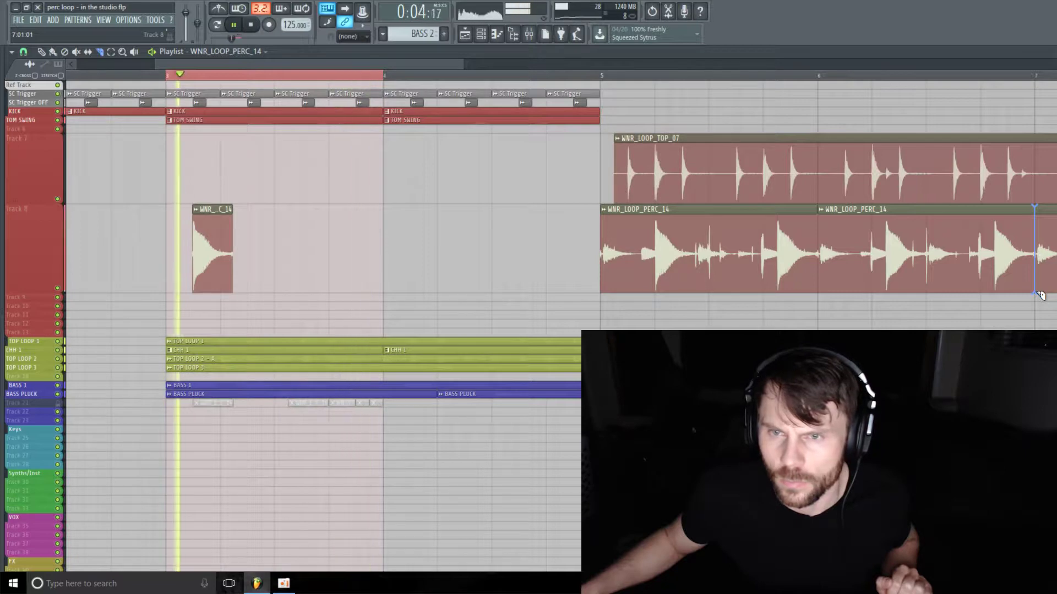
drag(1035, 206, 1037, 293)
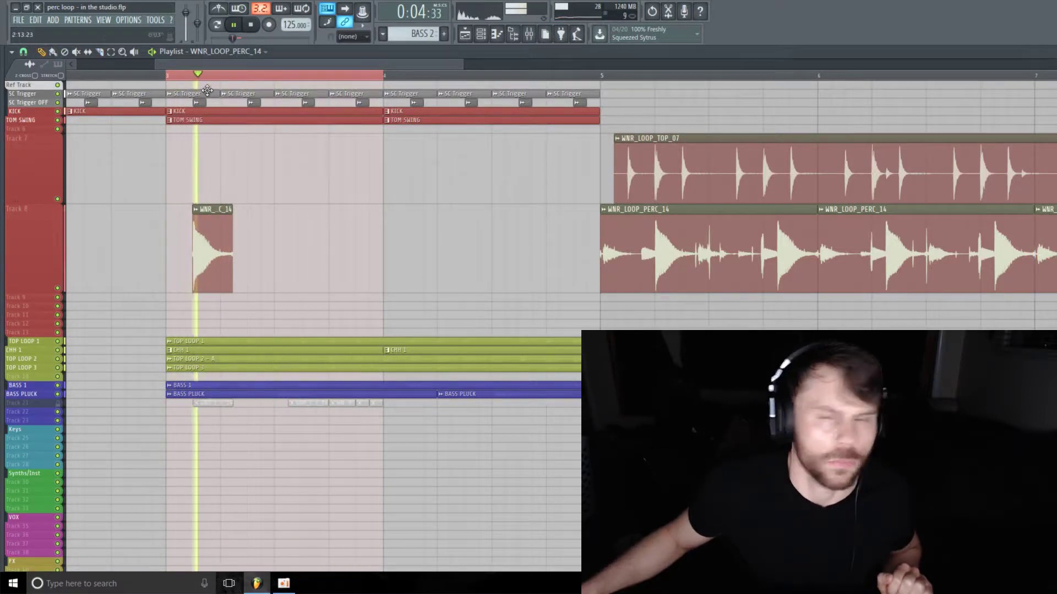
Step: Place the short WNR_LOOP_PERC_14 slice from the start of bar 7 on step 9 of bar 3 on Track 8
drag(1052, 222, 297, 269)
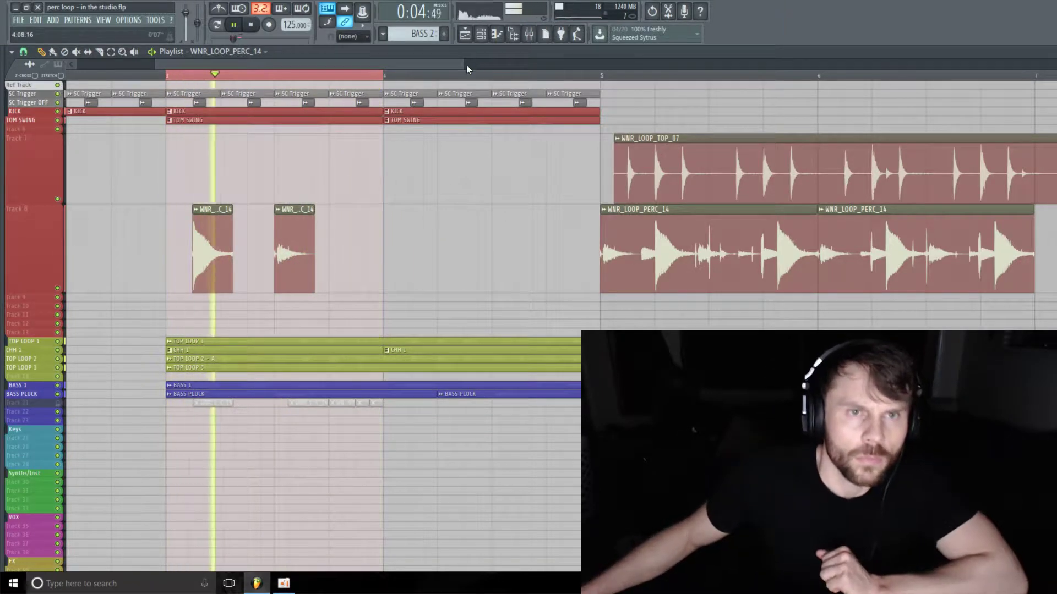
drag(463, 65, 398, 65)
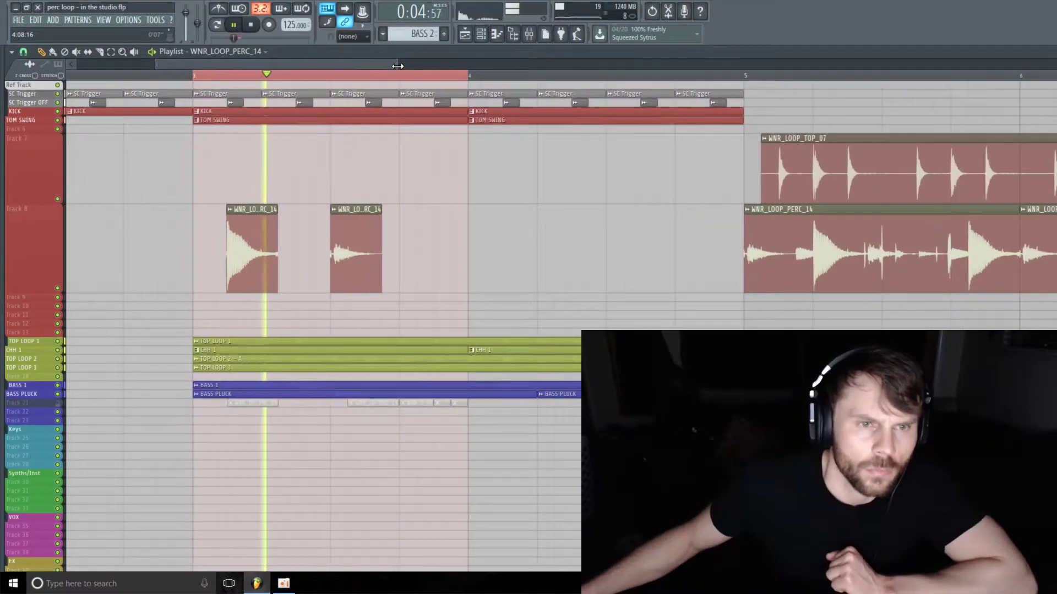
drag(339, 257, 356, 257)
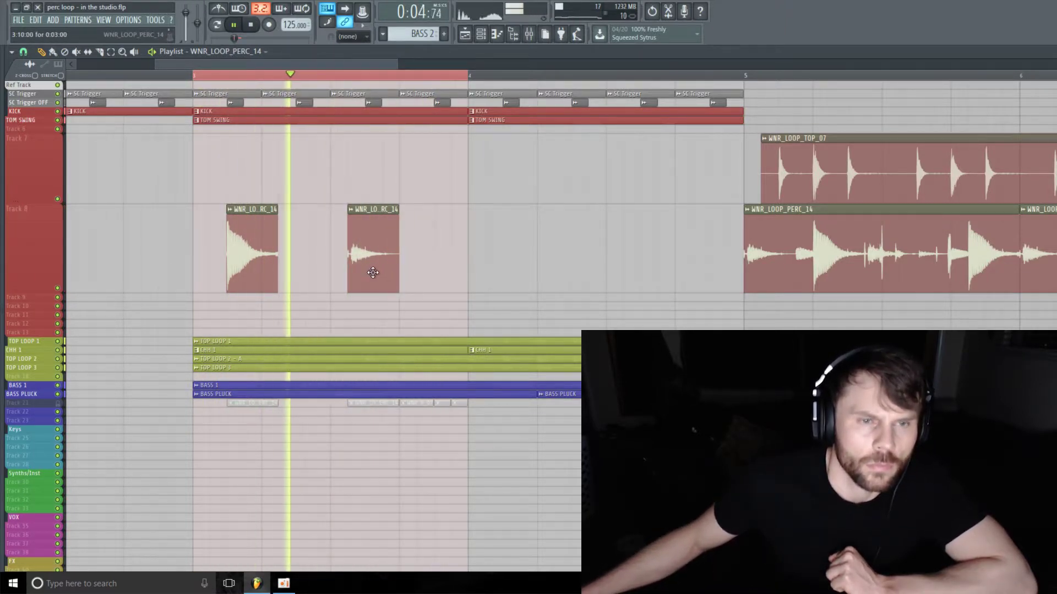
mouse_move(370, 274)
mouse_down()
mouse_move(354, 273)
mouse_move(402, 279)
mouse_move(382, 282)
mouse_up()
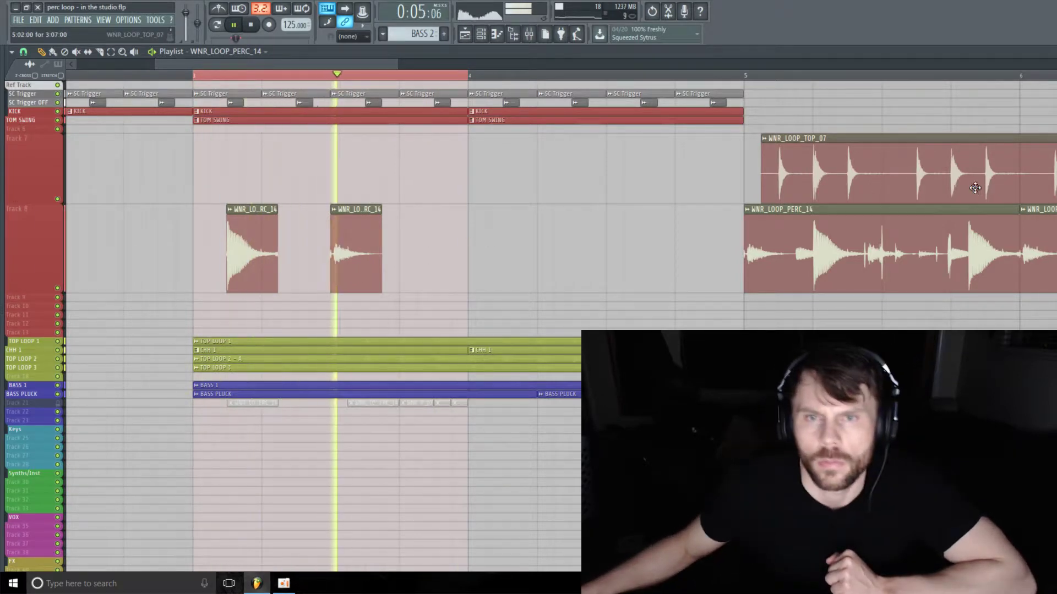
Step: Trim WNR_LOOP_TOP_07 to a strong hit, slice it off, and place it on step 13 of bar 3 on Track 8
drag(762, 196, 818, 196)
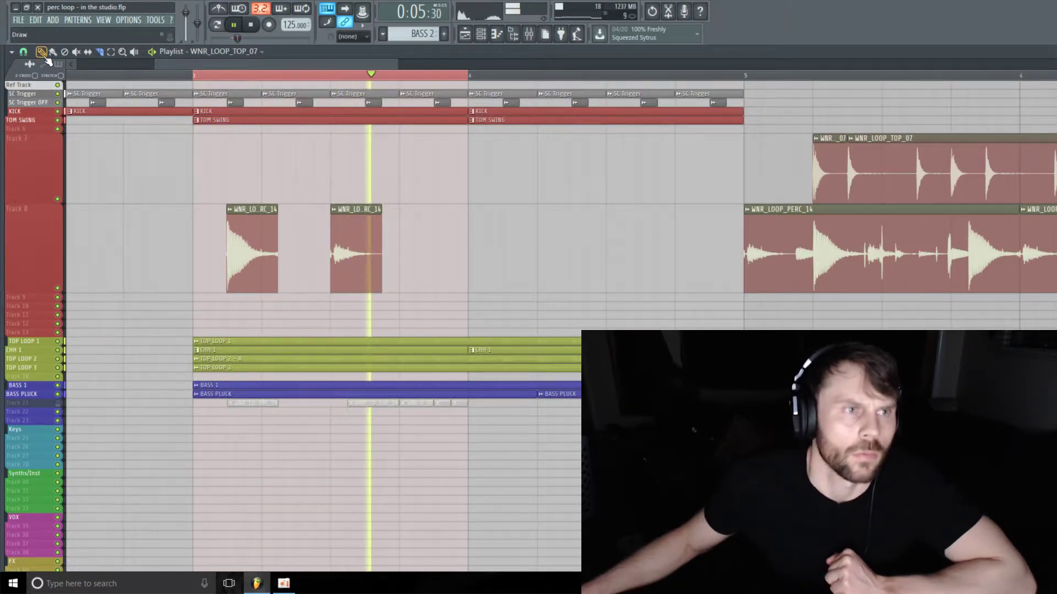
drag(836, 176, 421, 288)
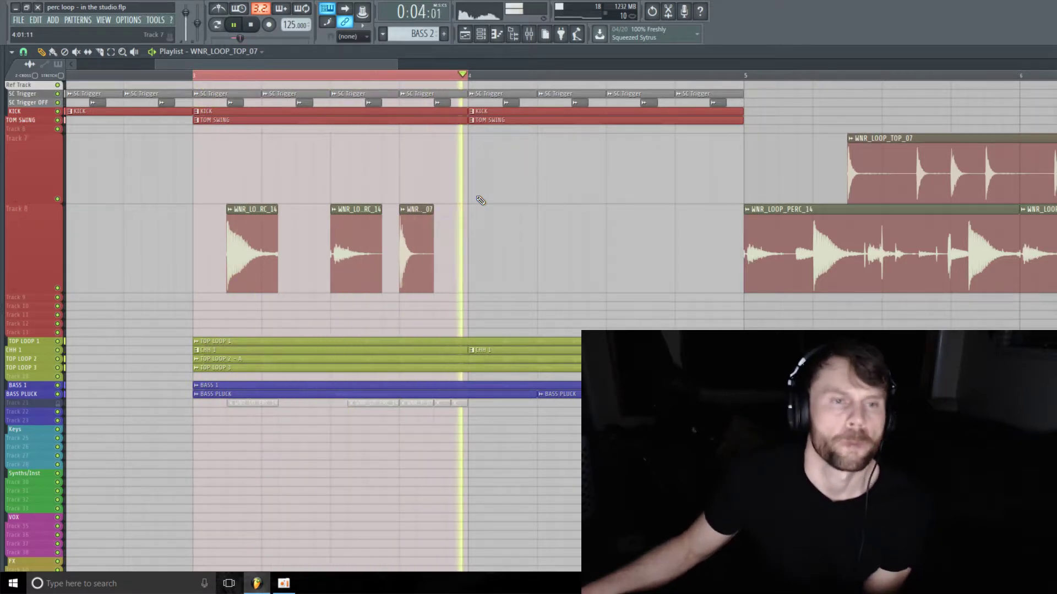
Step: Try the second percussion slice at different steps of bar 3 and leave it on step 10, directly before the WNR_LOOP_TOP_07 hit
drag(347, 276, 364, 279)
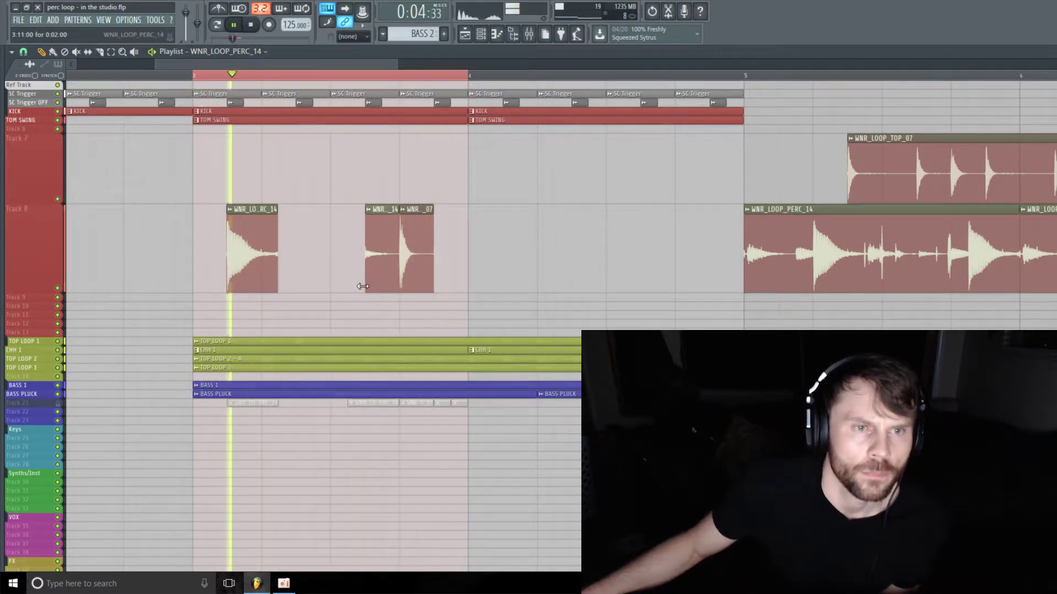
drag(363, 286, 349, 285)
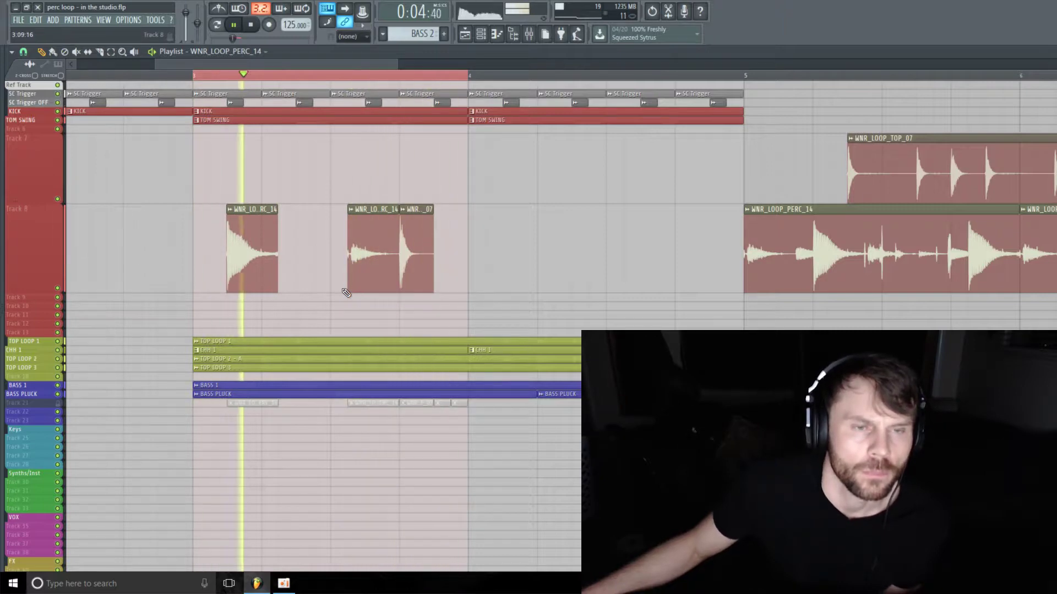
drag(370, 272, 358, 271)
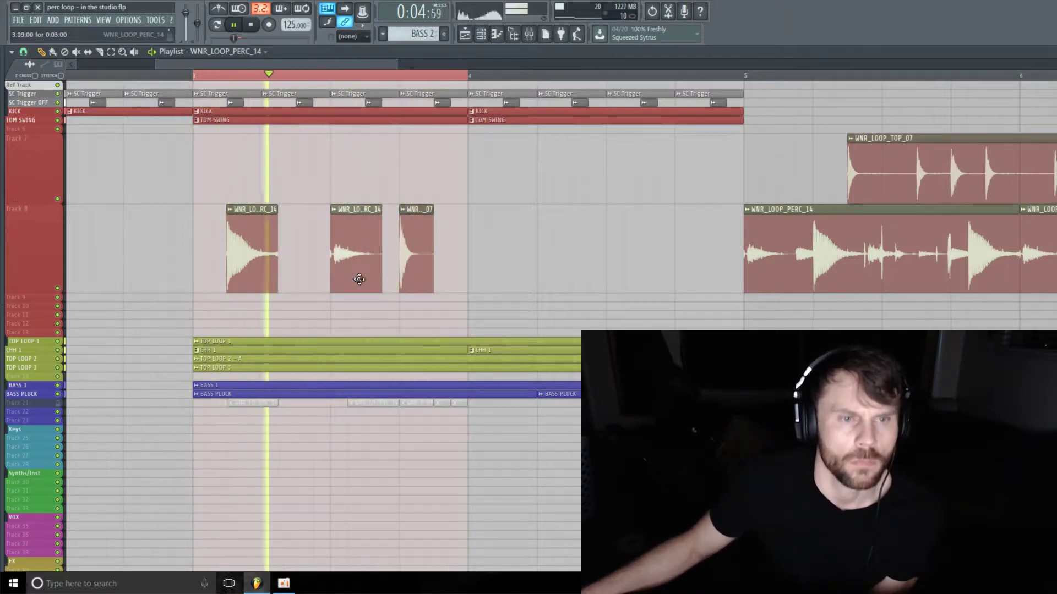
drag(359, 279, 368, 278)
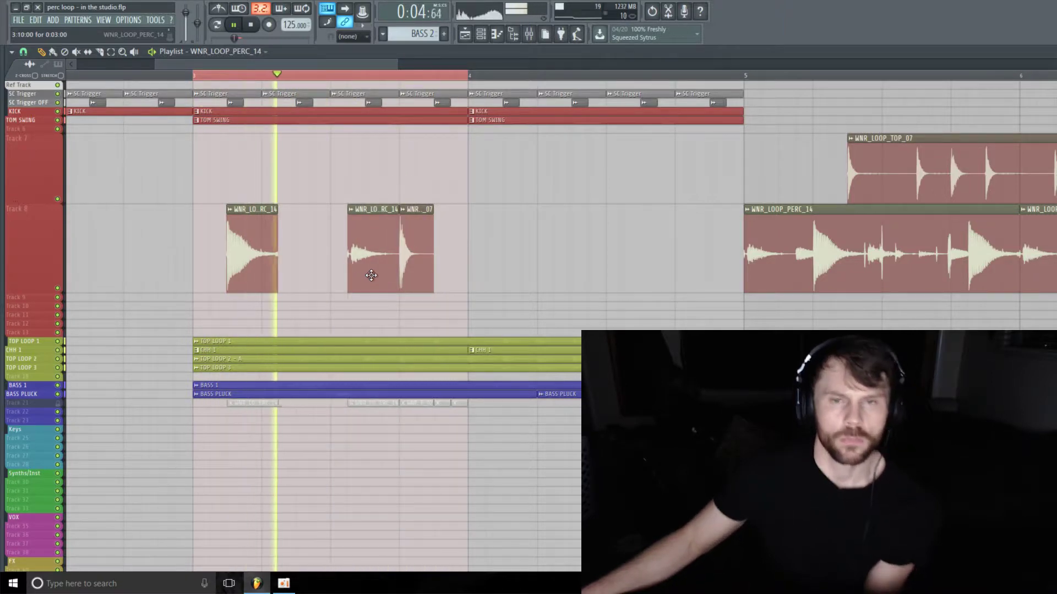
Step: Slice a one-step hit from WNR_LOOP_TOP_07 in bar 6, place it on step 15 of bar 3 on Track 8, and play the pattern
drag(398, 62, 492, 63)
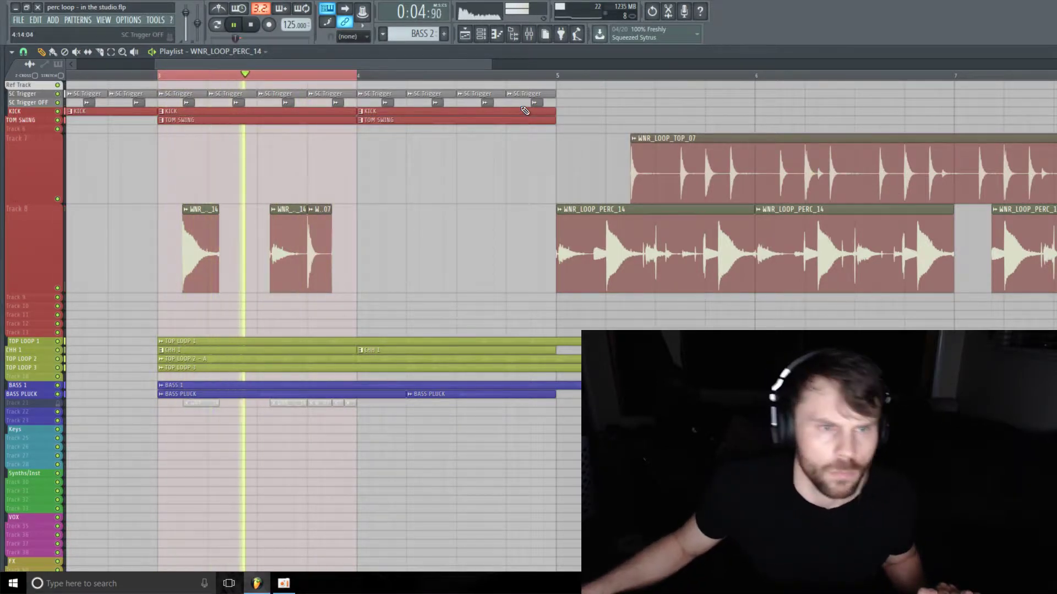
key(space)
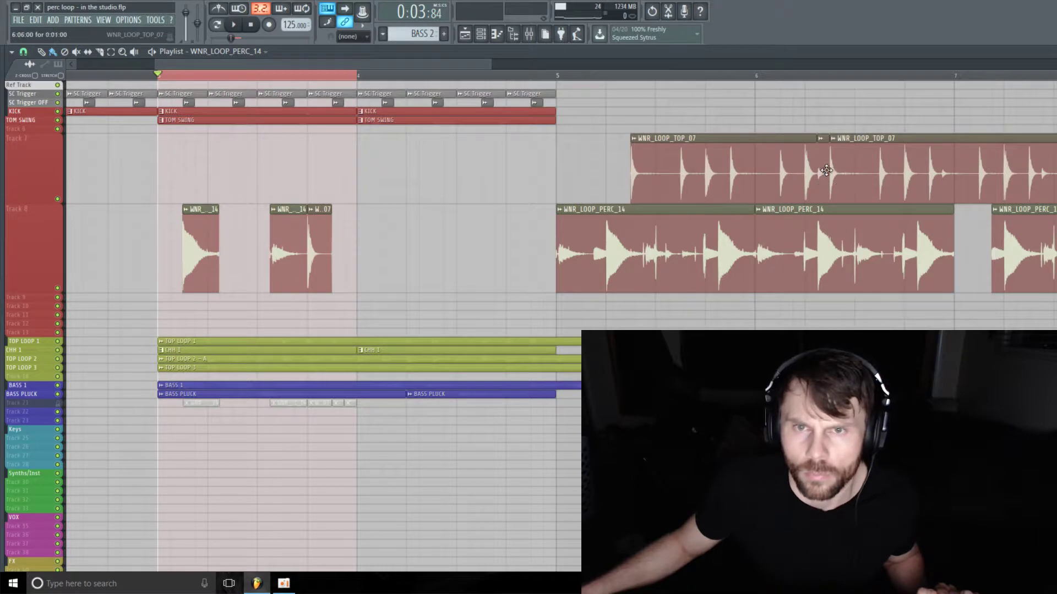
key(space)
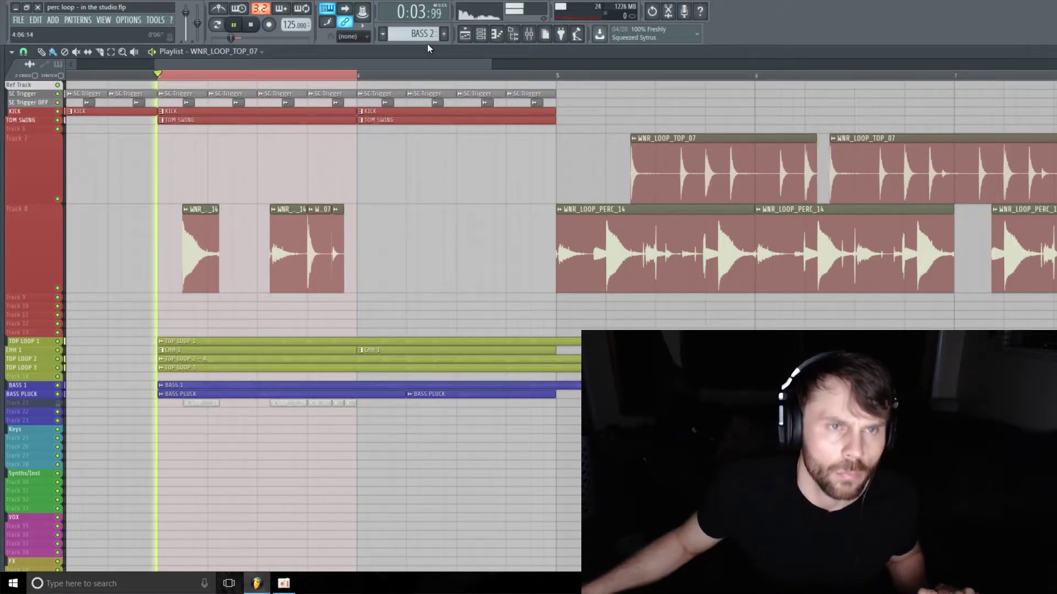
drag(492, 64, 409, 88)
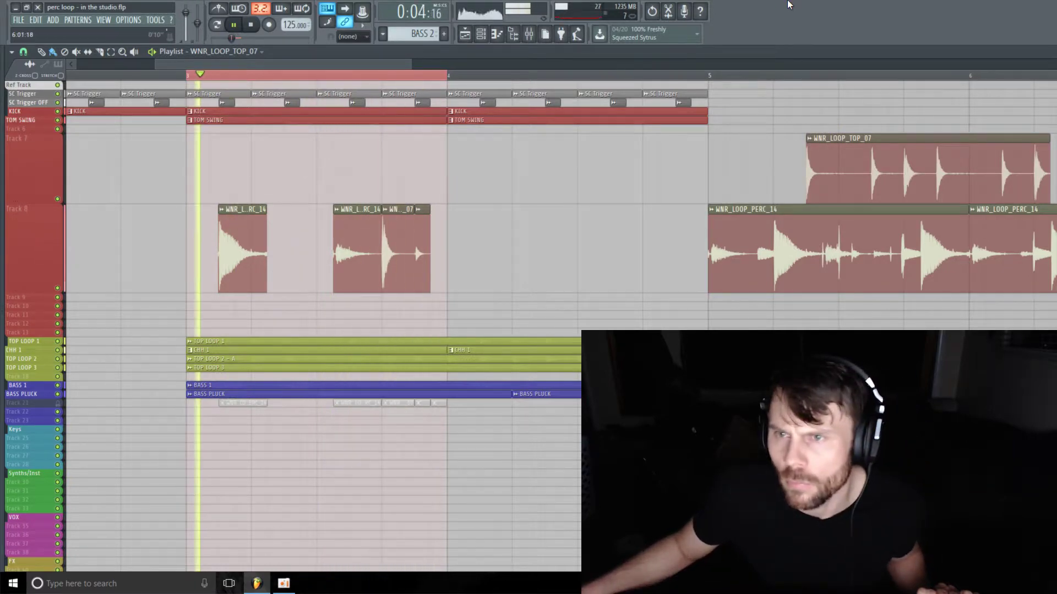
drag(409, 88, 546, 85)
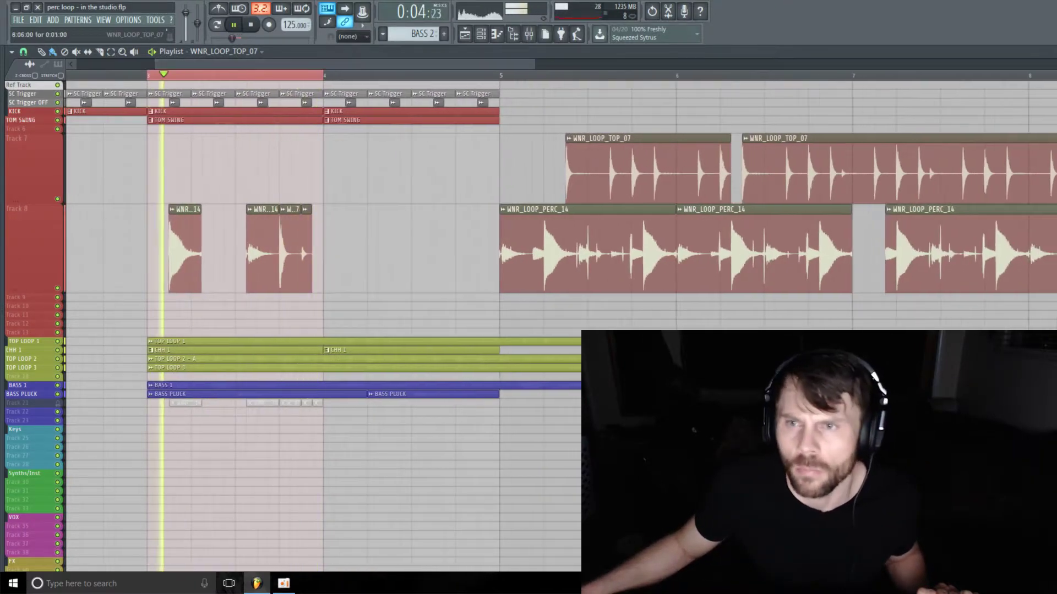
Step: Place another one-step WNR_LOOP_TOP_07 hit on step 16 of bar 3 on Track 8, and shorten the step 13 hit to one step
click(529, 189)
drag(528, 189, 308, 259)
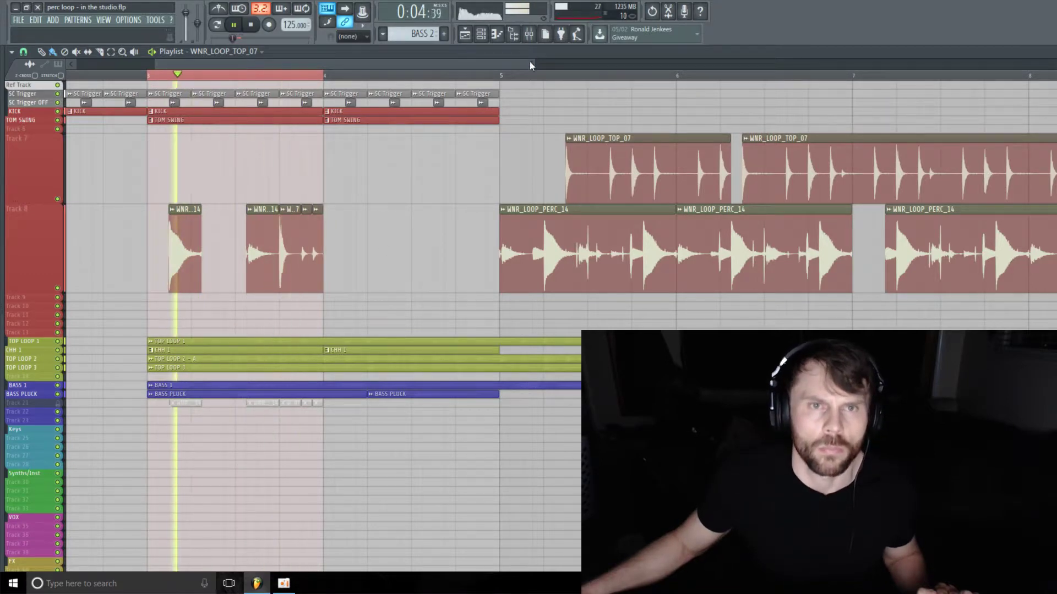
drag(529, 61, 275, 132)
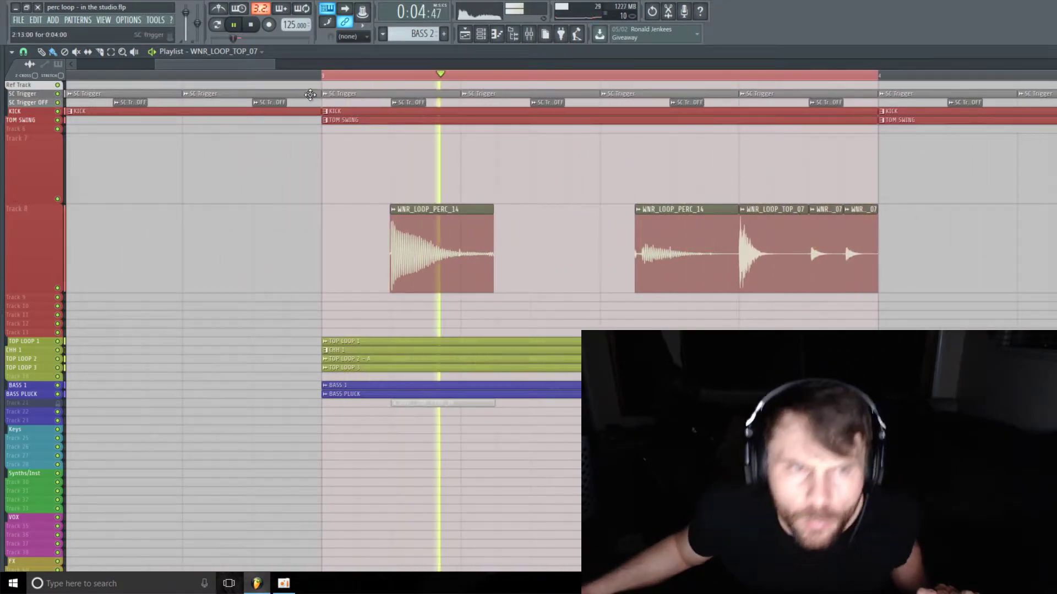
key(space)
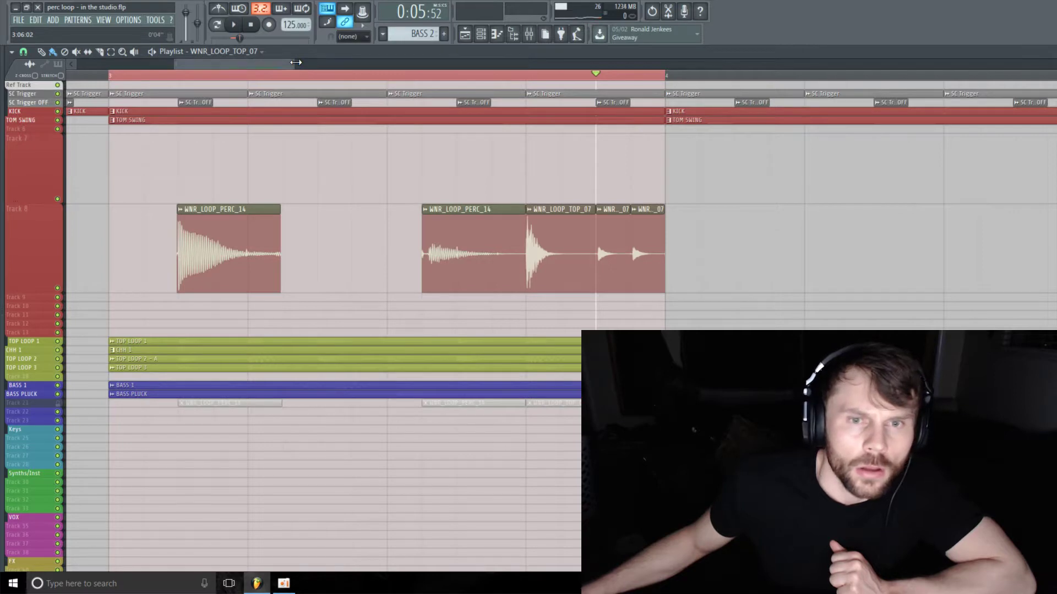
drag(295, 62, 260, 62)
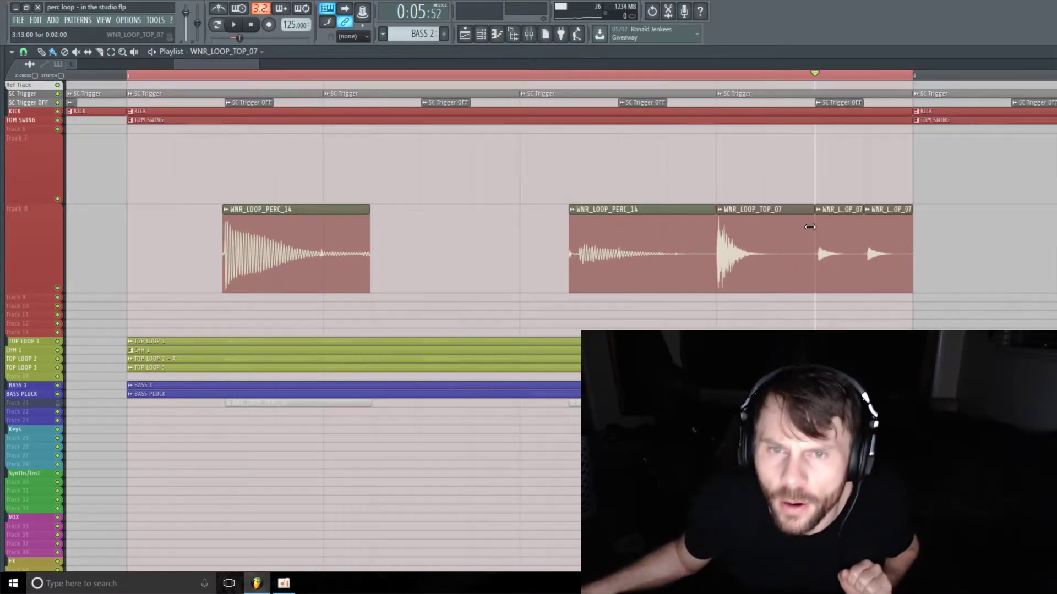
drag(807, 225, 765, 234)
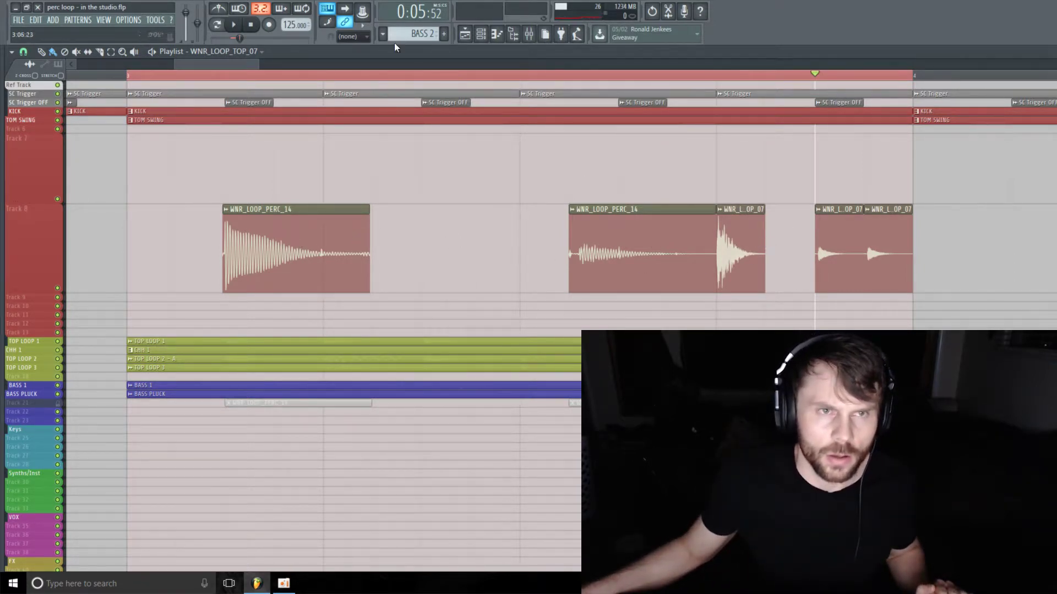
Step: Set the declicking mode of the WNR_LOOP_PERC_14 channel to Transient (bleeding) and return to the playlist
click(480, 34)
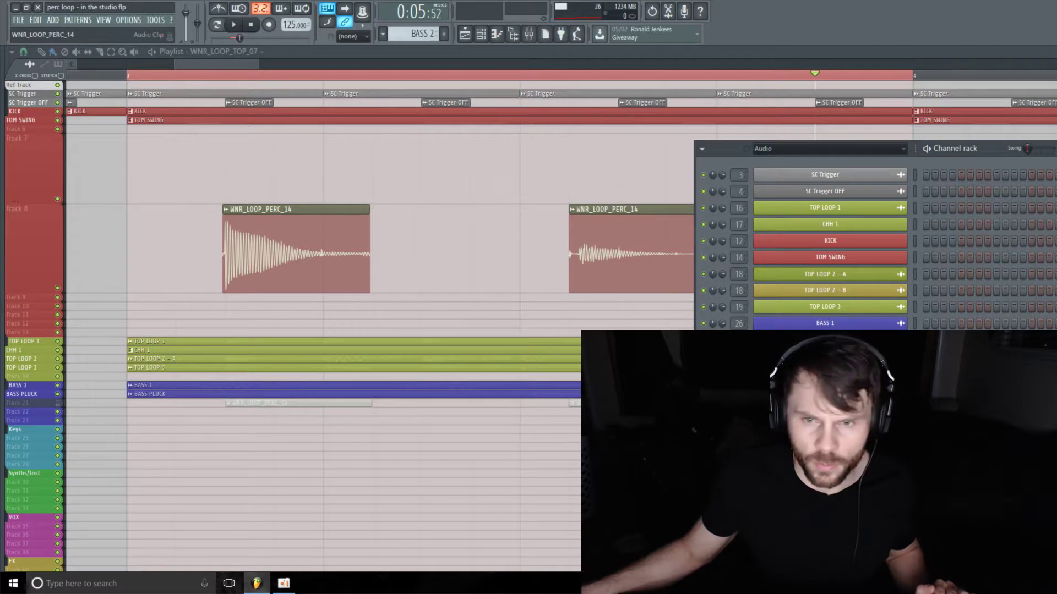
double_click(276, 236)
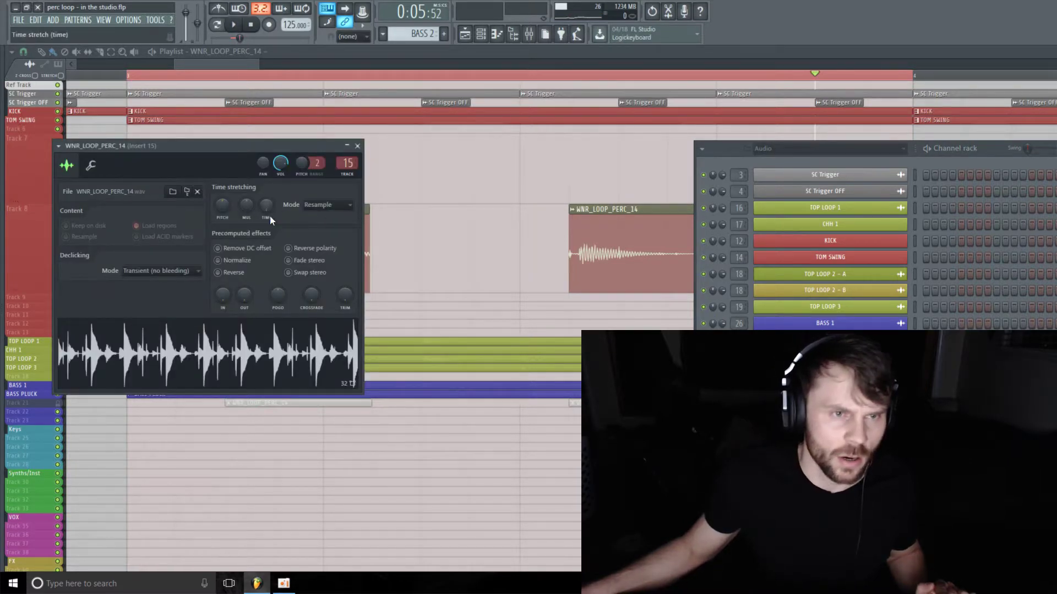
click(196, 272)
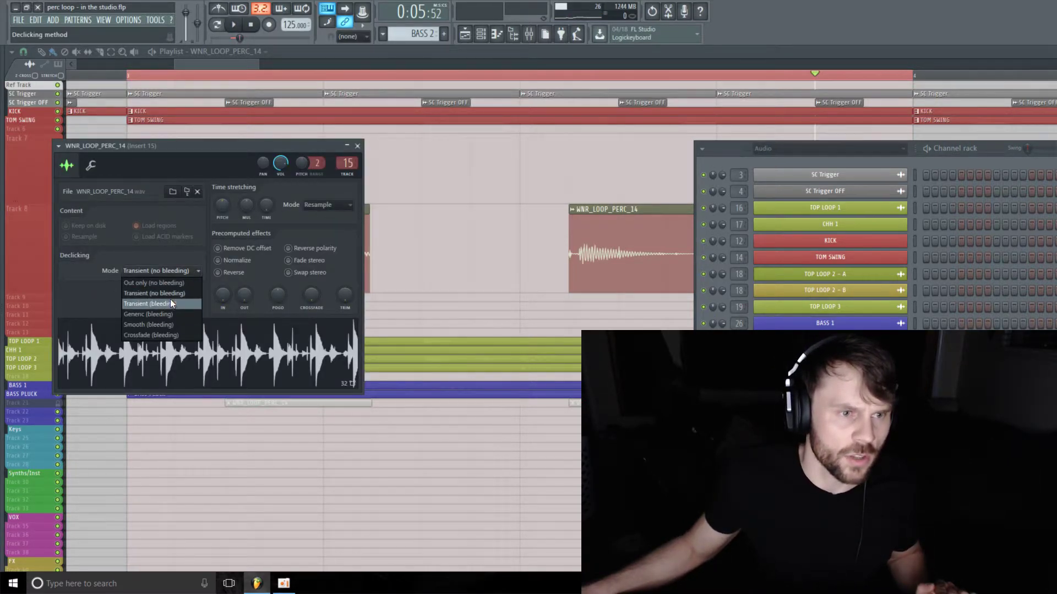
click(358, 147)
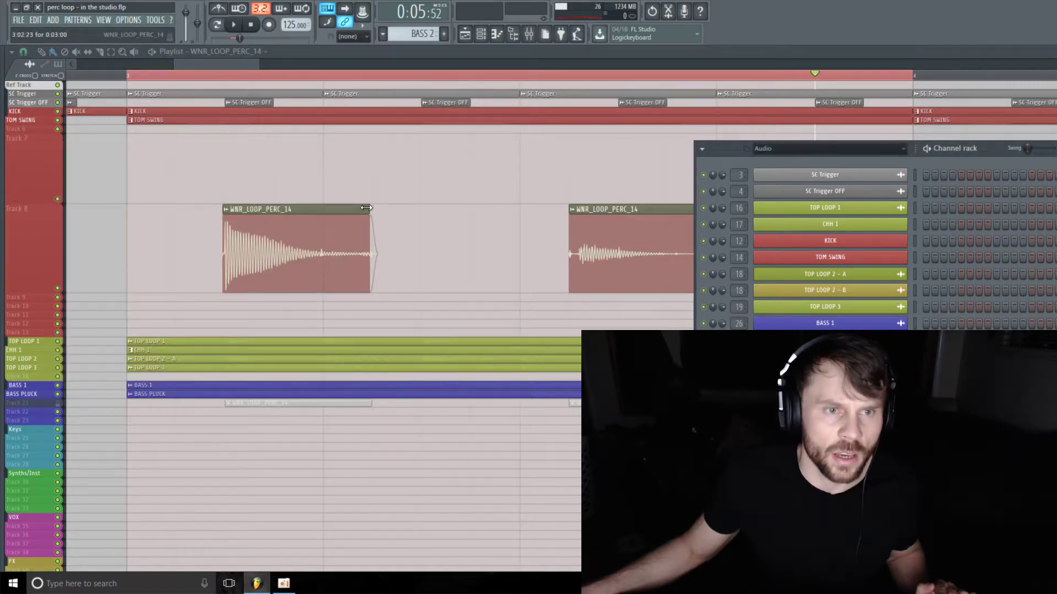
key(F6)
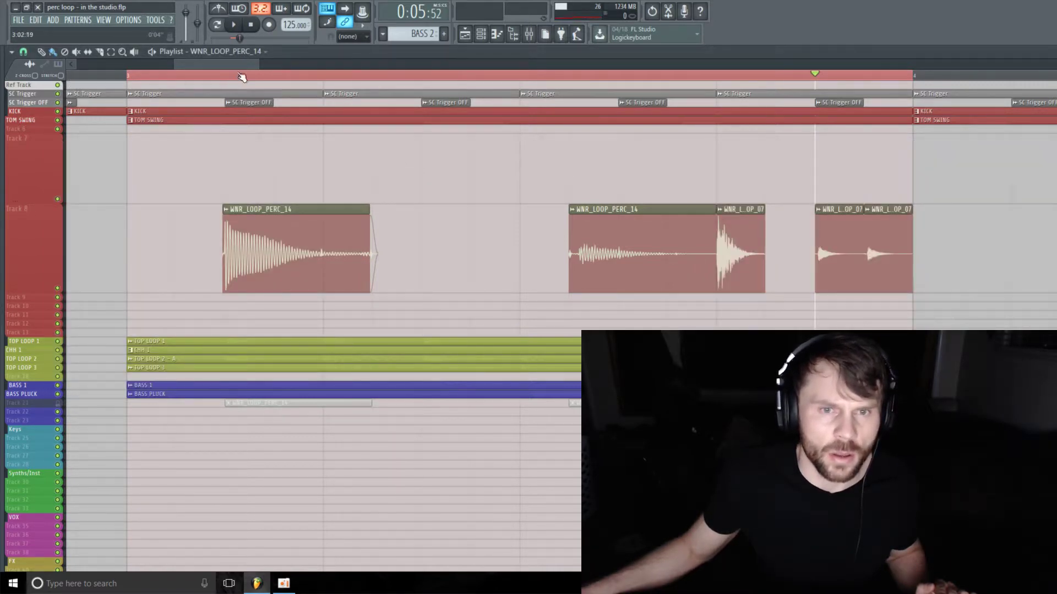
Step: Turn playlist snapping off, shorten the first WNR_LOOP_PERC_14 hit in bar 3 to just under one step, and play the loop
click(11, 52)
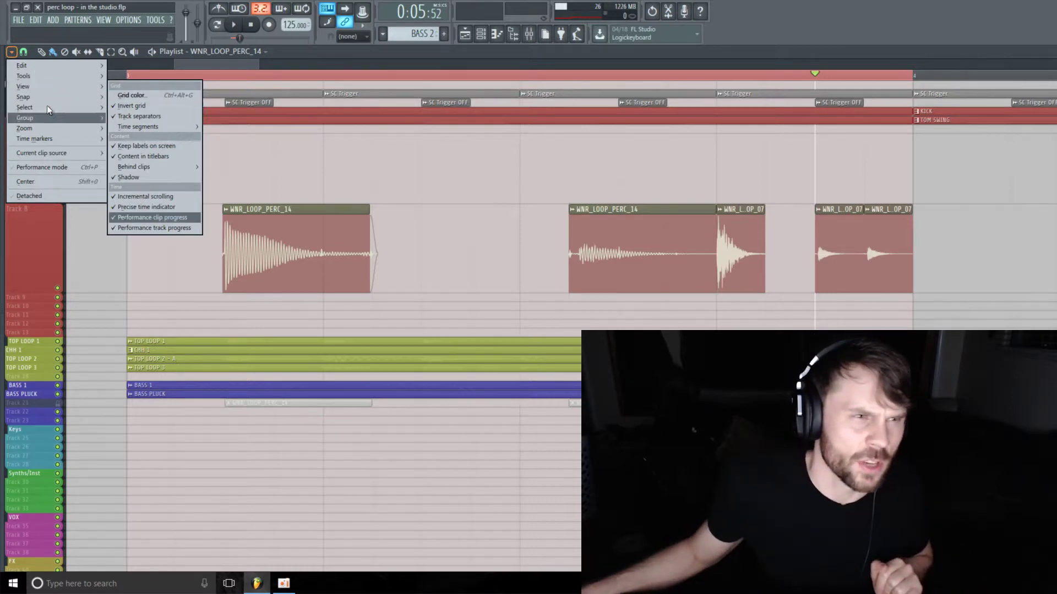
click(23, 52)
click(37, 108)
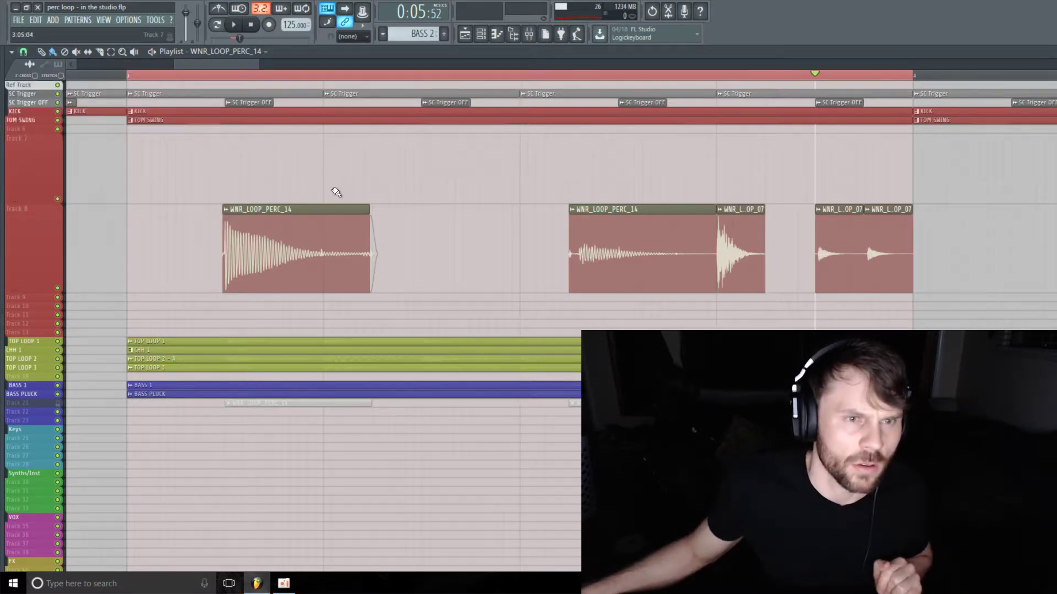
drag(339, 222, 262, 214)
key(space)
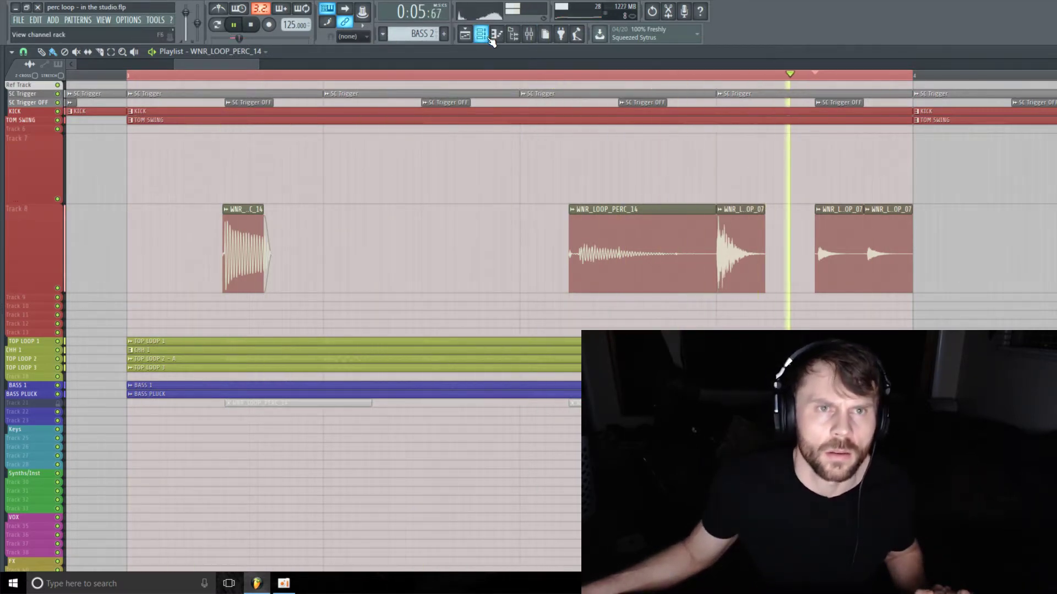
Step: Stop playback and set the declicking mode of the WNR_LOOP_TOP_07 channel to Transient (bleeding)
click(496, 34)
key(space)
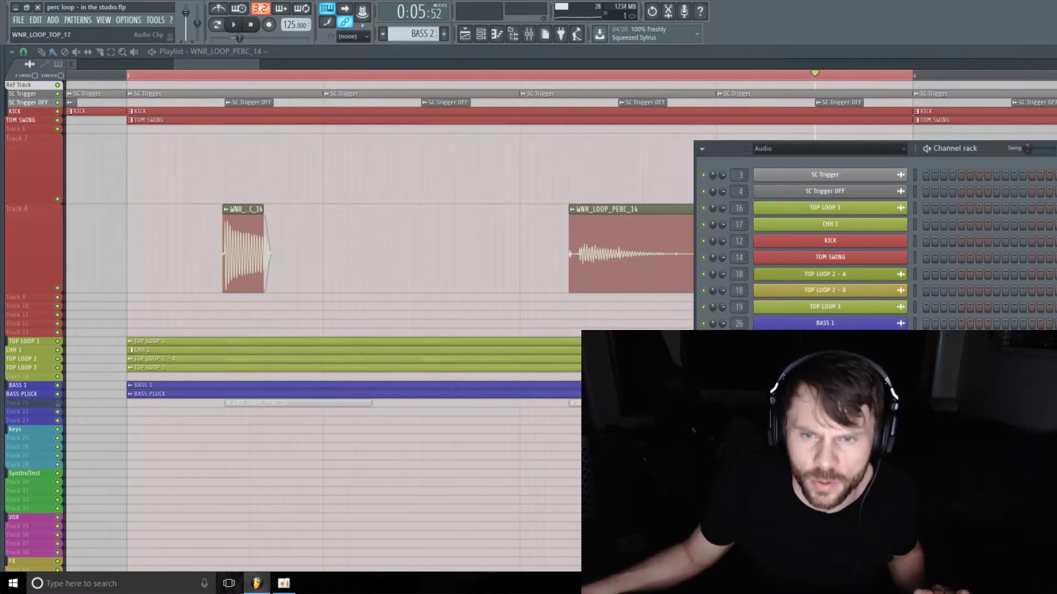
double_click(249, 285)
click(155, 227)
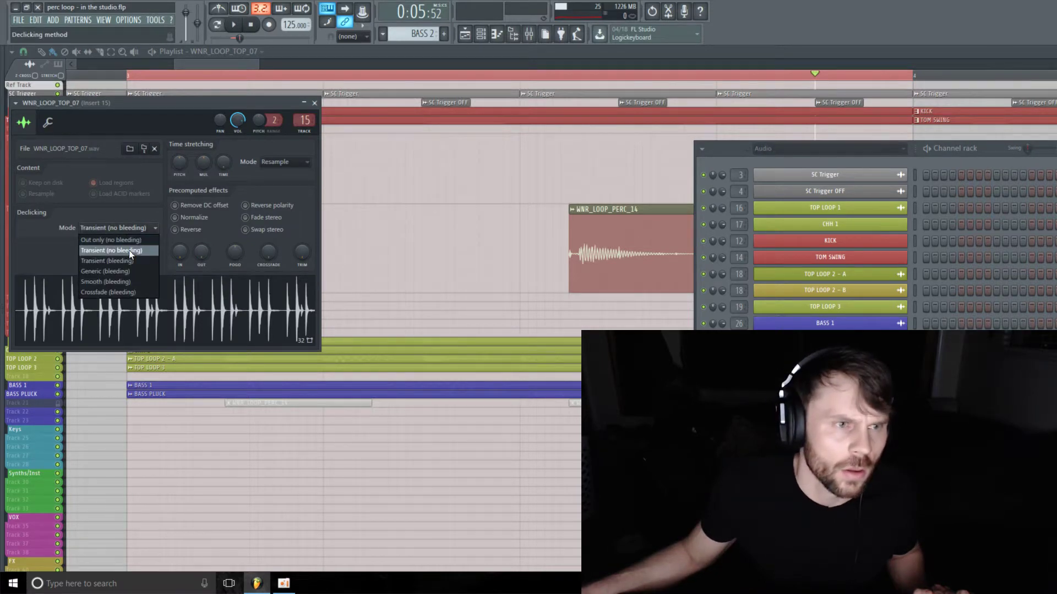
click(131, 266)
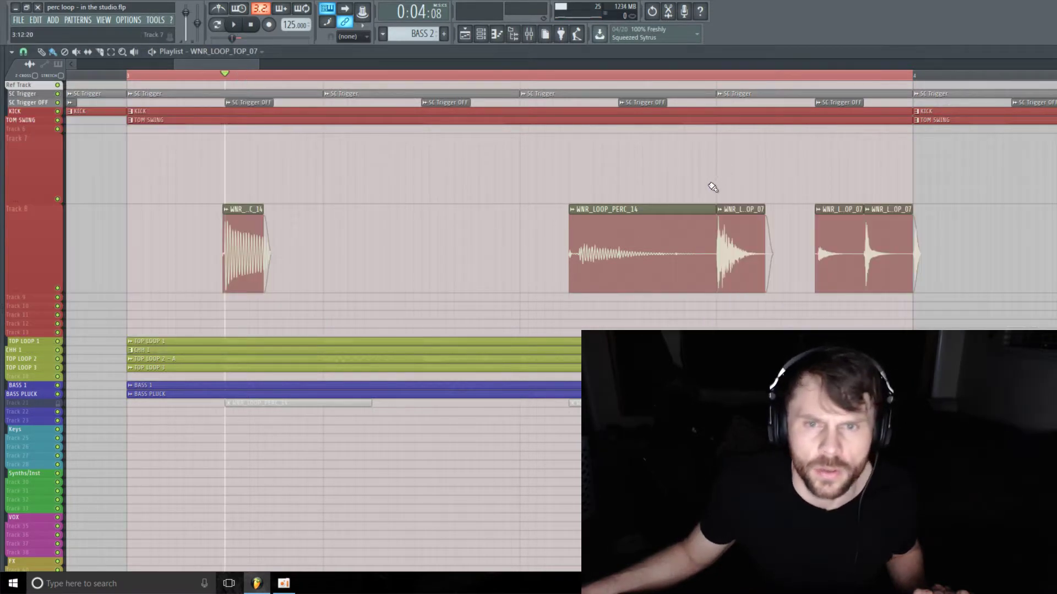
Step: Play the loop and trim the WNR_LOOP_TOP_07 hit on step 13 to a length of 0:00:12
key(space)
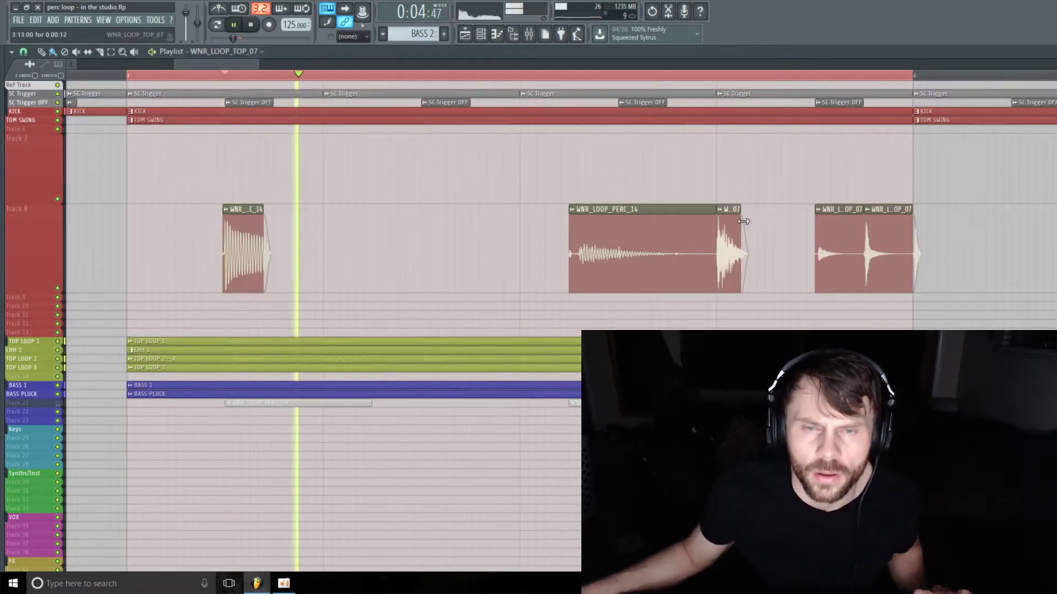
drag(754, 219, 732, 229)
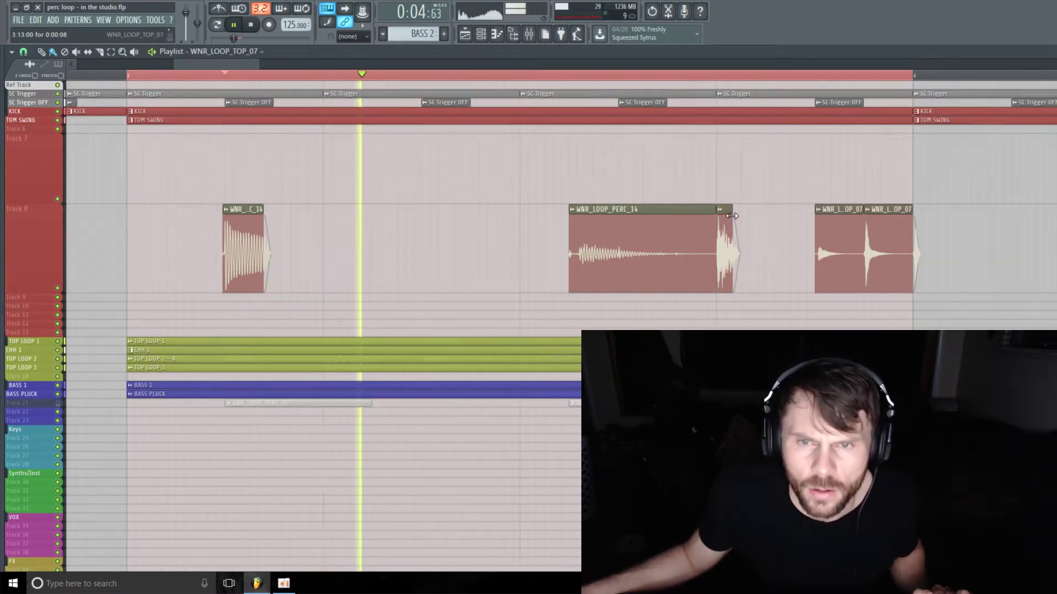
drag(731, 227, 742, 216)
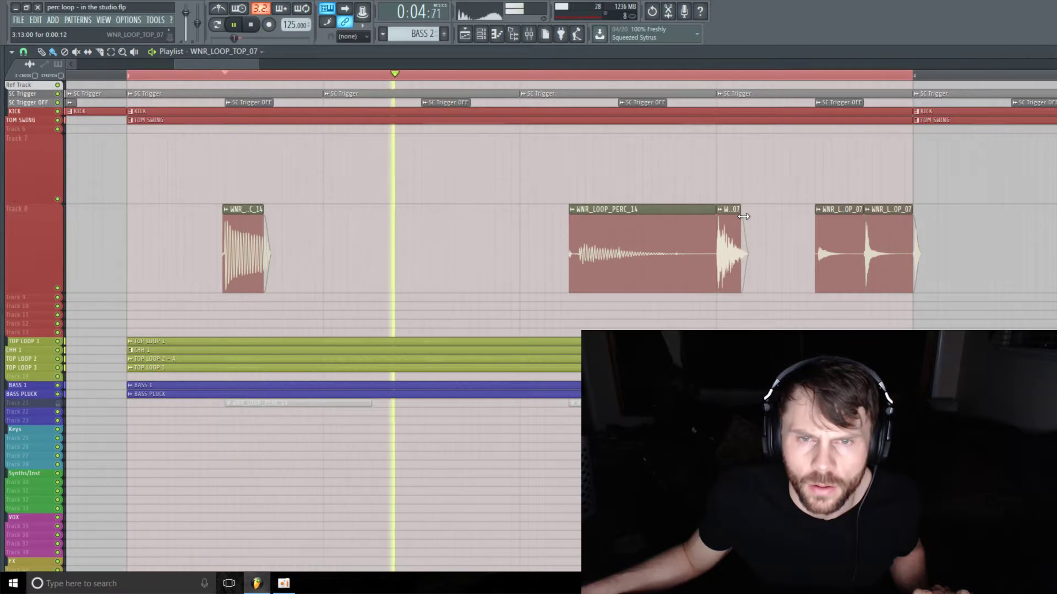
Step: Shorten the WNR_LOOP_TOP_07 hits on steps 15 and 16, start the step 15 hit slightly late, and stop playback
drag(883, 218, 850, 218)
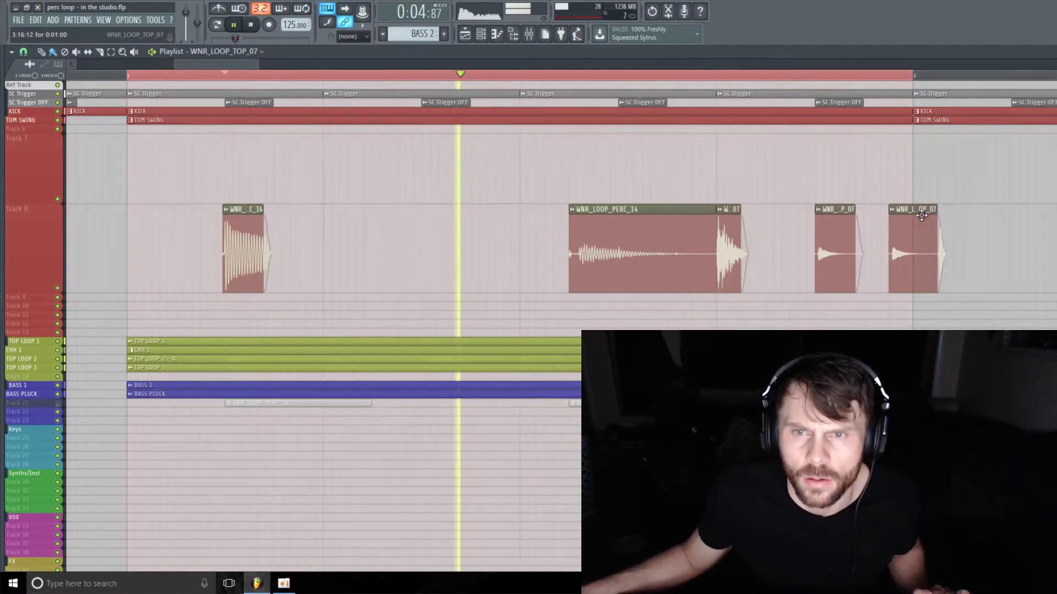
drag(937, 218, 840, 208)
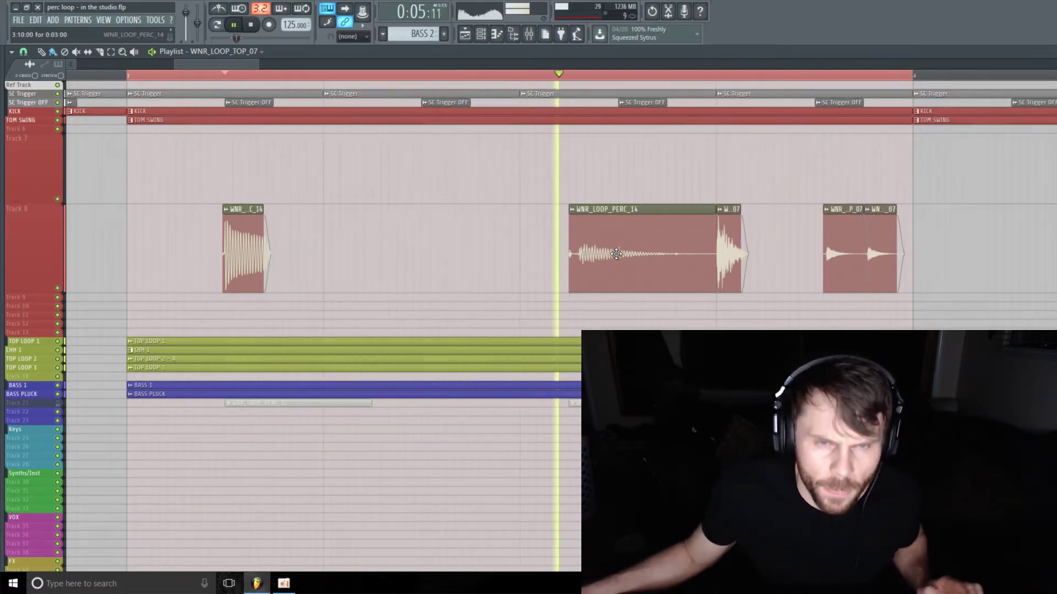
key(space)
Step: Create volume automation for the WNR_LOOP_PERC_14 slice on step 10 of bar 3
click(574, 210)
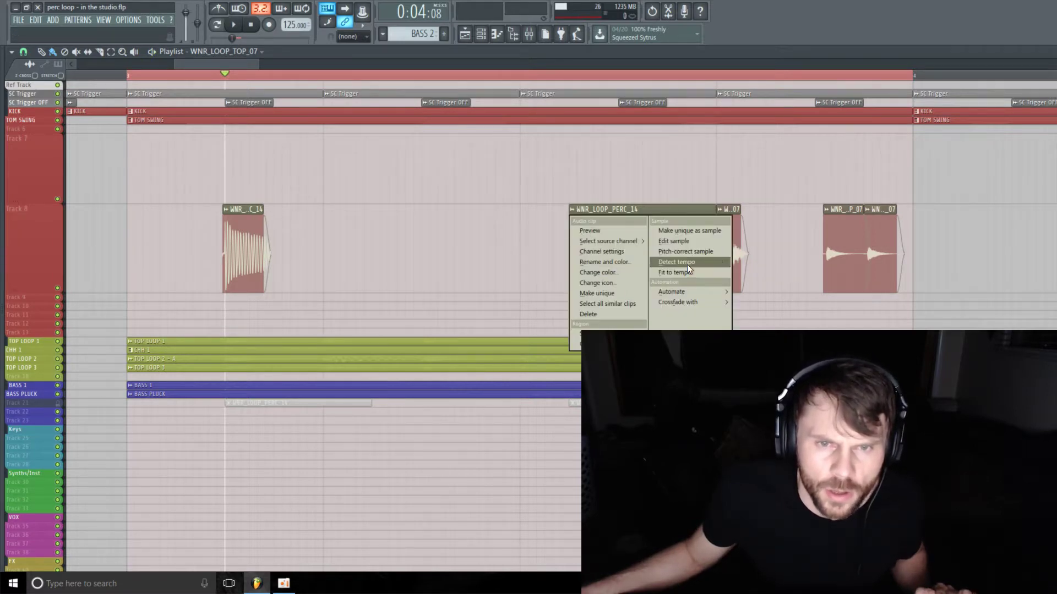
mouse_move(713, 292)
click(753, 296)
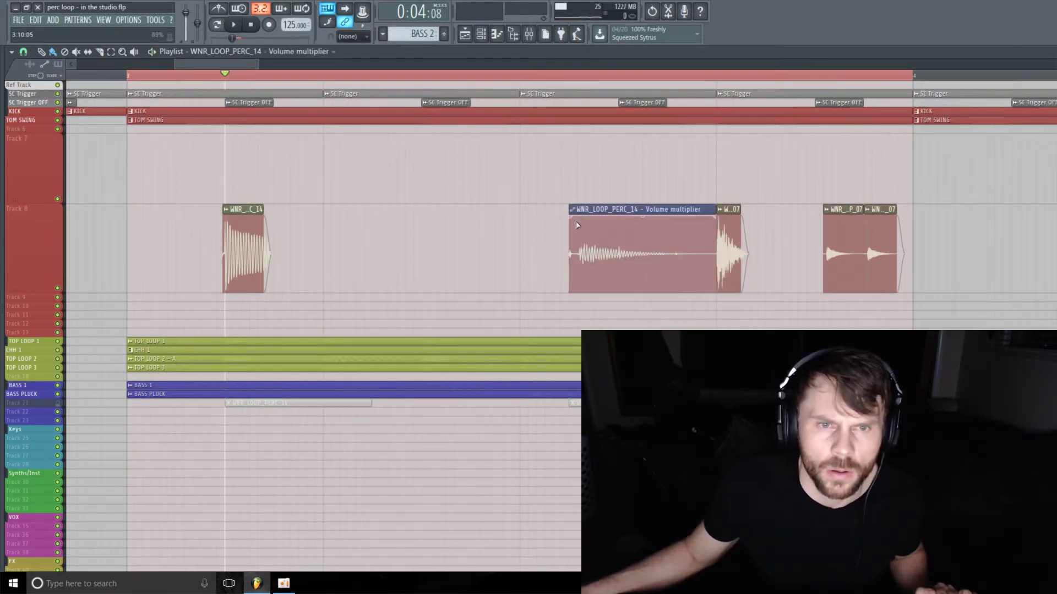
Step: Shape a curved volume fade-in over about the first half step of the WNR_LOOP_PERC_14 slice, and trim the slice to 0:02:20 during playback
drag(572, 218, 569, 303)
right_click(584, 219)
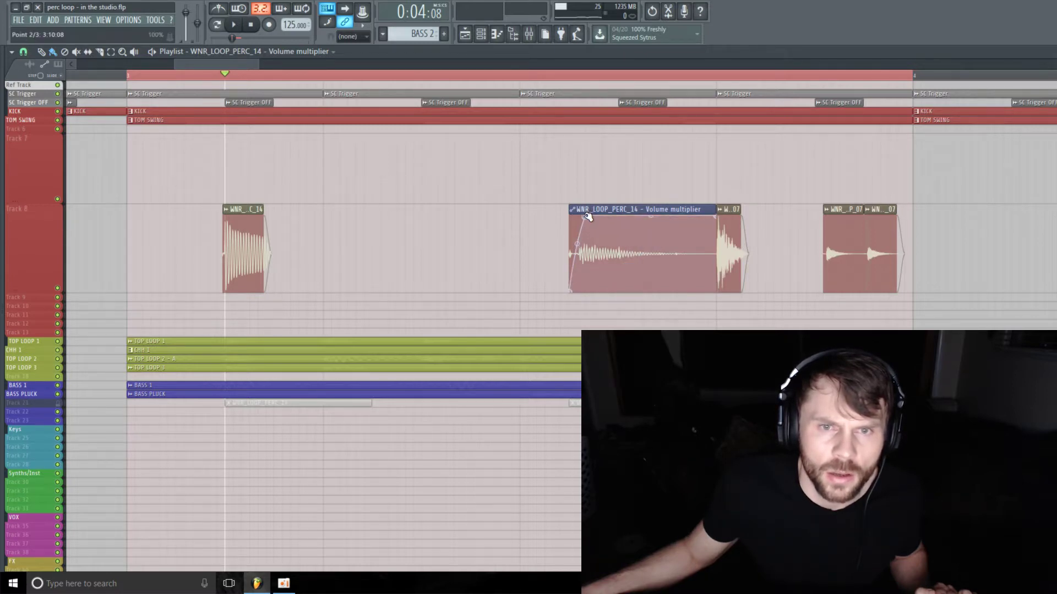
drag(588, 217, 593, 216)
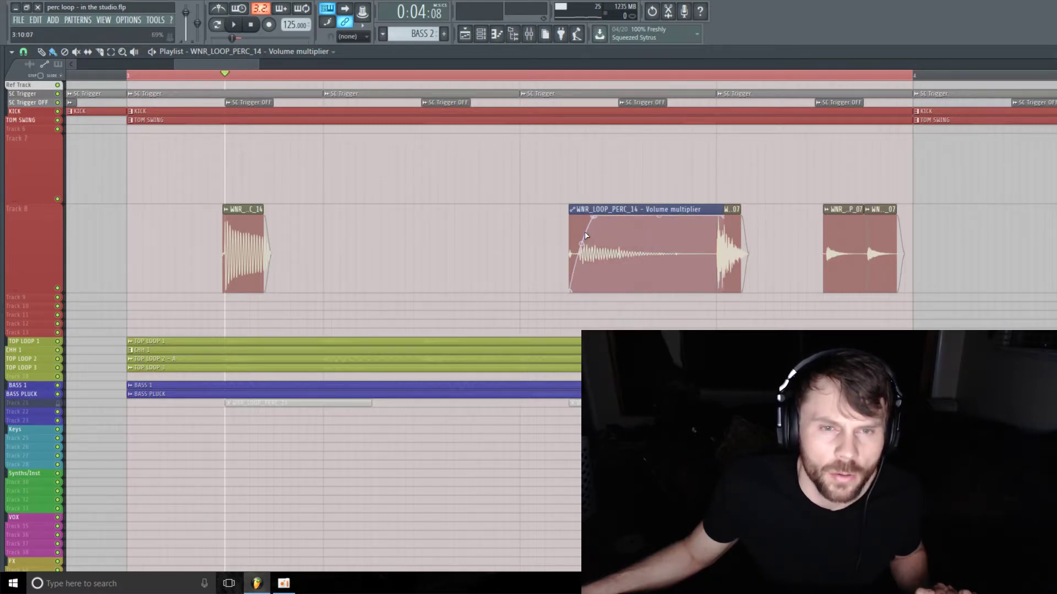
key(space)
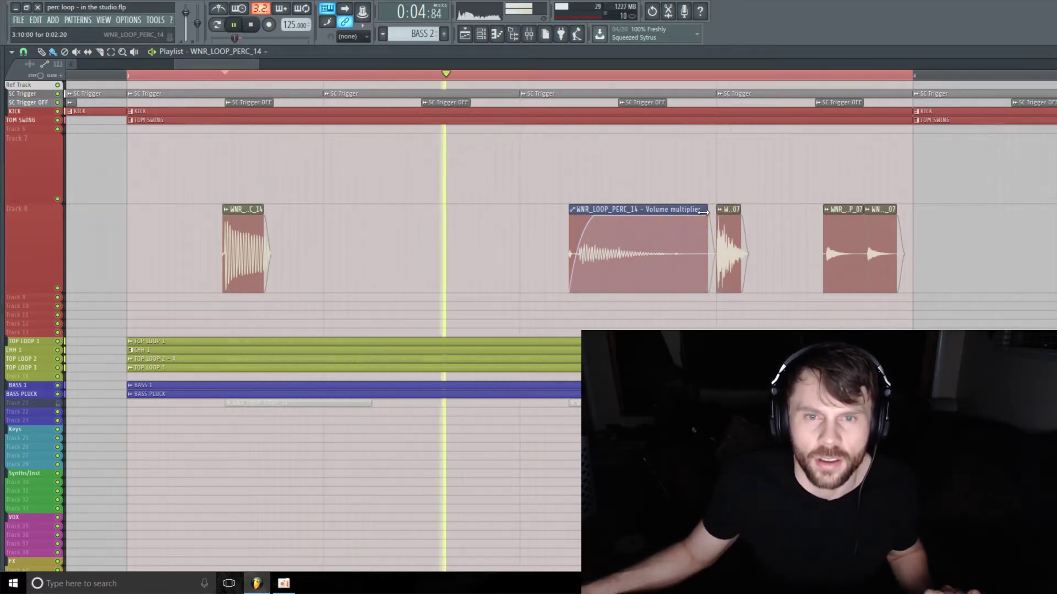
mouse_move(713, 210)
mouse_down()
mouse_move(657, 213)
mouse_move(706, 208)
mouse_up()
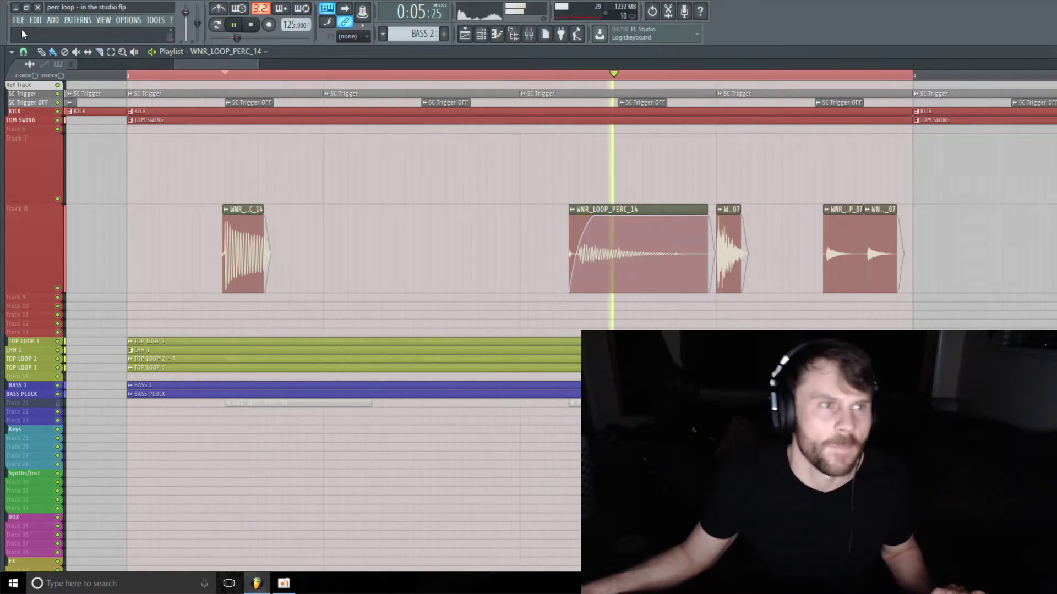
Step: Set playlist snapping to Cell, stop playback, and move the WNR_LOOP_TOP_07 hit from step 16 of bar 3 to the start of bar 4
click(23, 51)
click(36, 90)
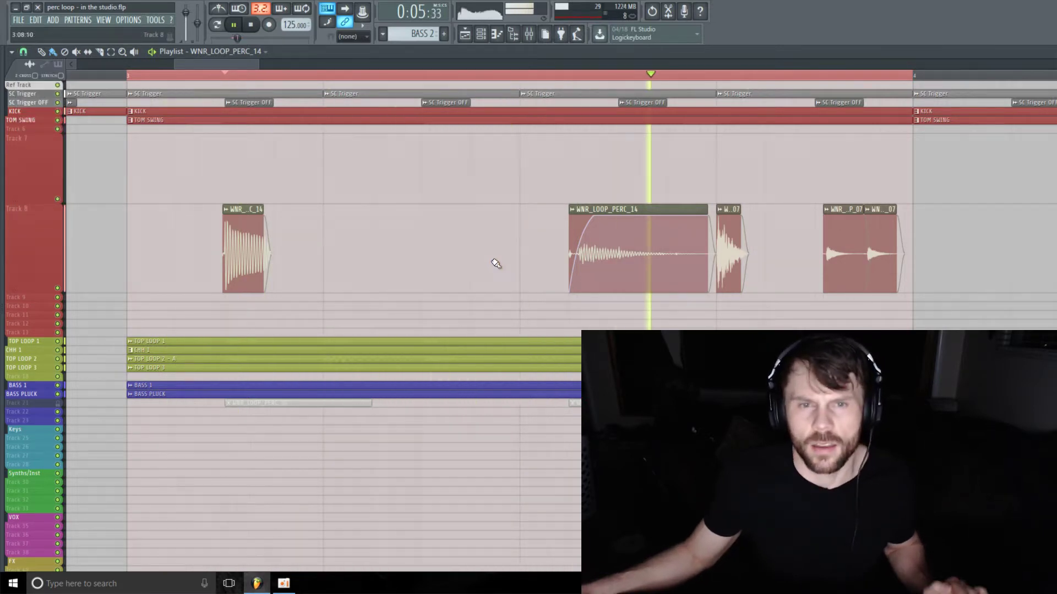
key(space)
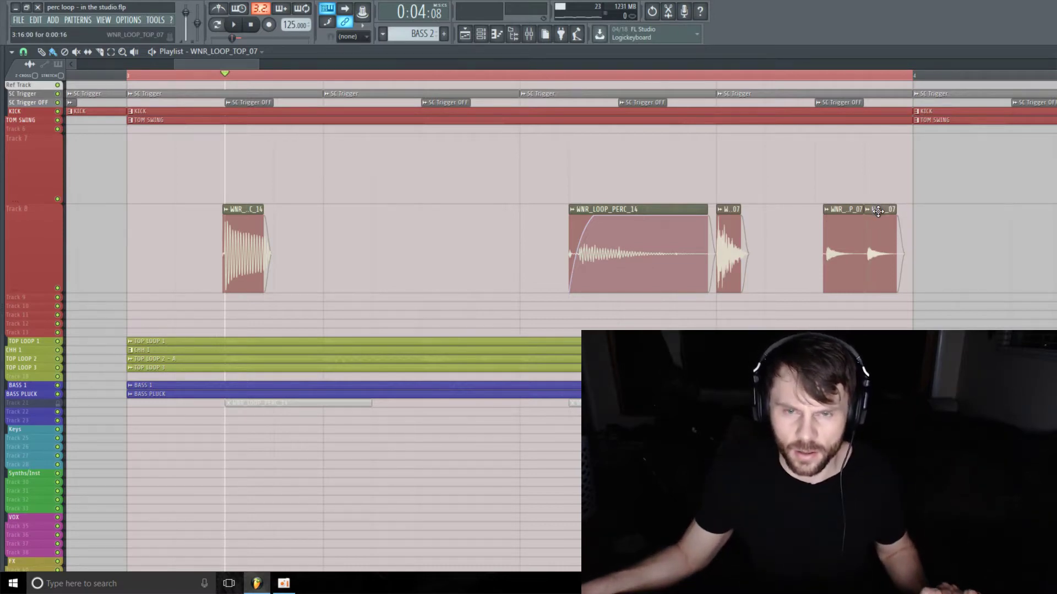
drag(878, 211, 916, 214)
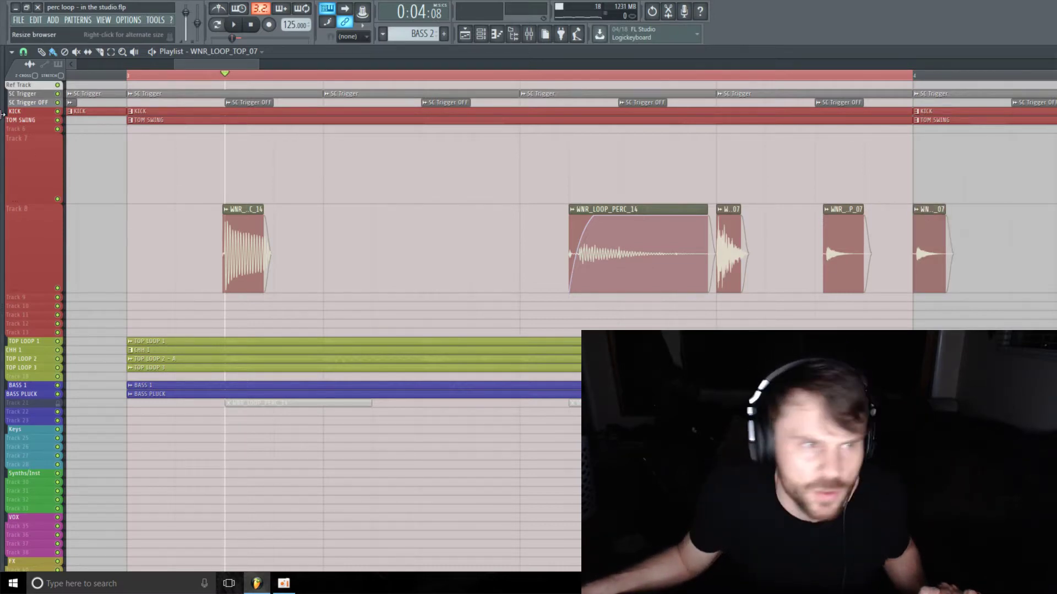
Step: Turn snapping off and trim the start of the WNR_LOOP_TOP_07 hit on step 15 up to its transient
click(24, 52)
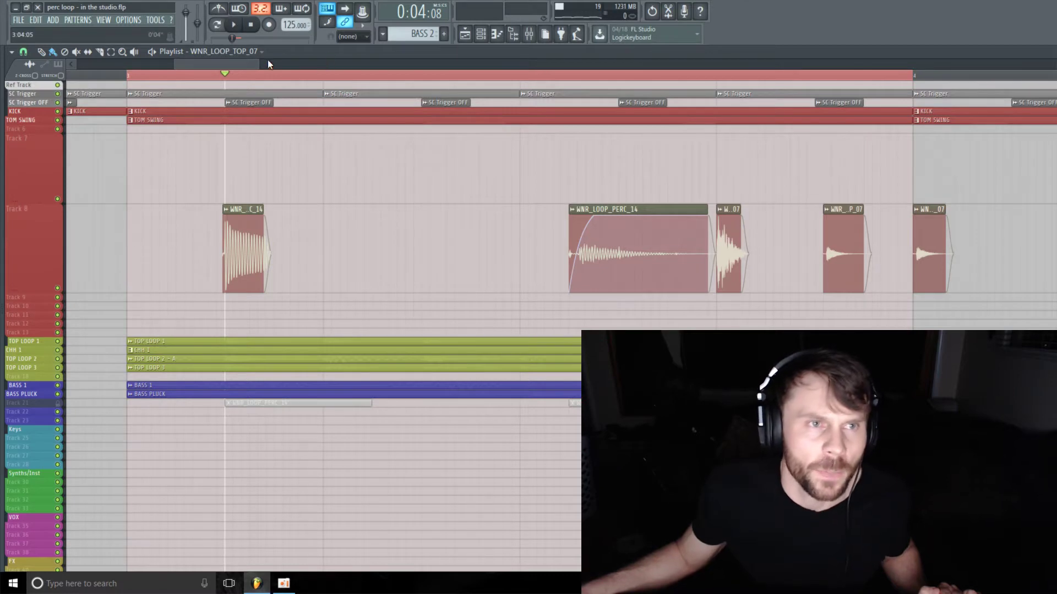
drag(260, 64, 252, 66)
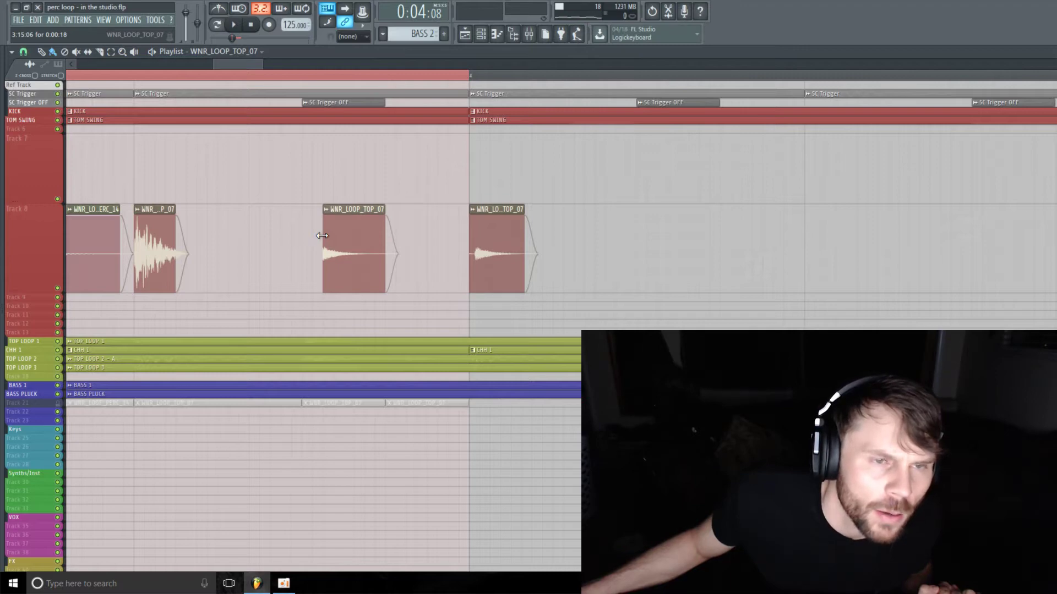
Step: Try to reposition the step 15 WNR_LOOP_TOP_07 hit with snapping set to Cell, and turn snapping off again
click(12, 51)
click(32, 52)
click(24, 51)
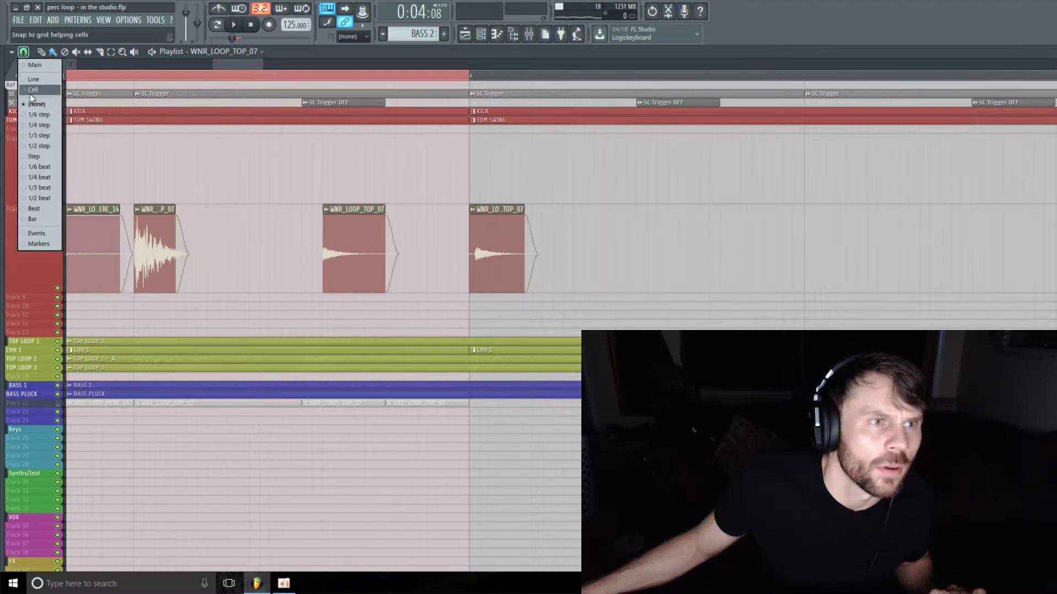
click(35, 93)
mouse_move(337, 245)
mouse_down()
mouse_move(307, 245)
mouse_move(338, 249)
mouse_up()
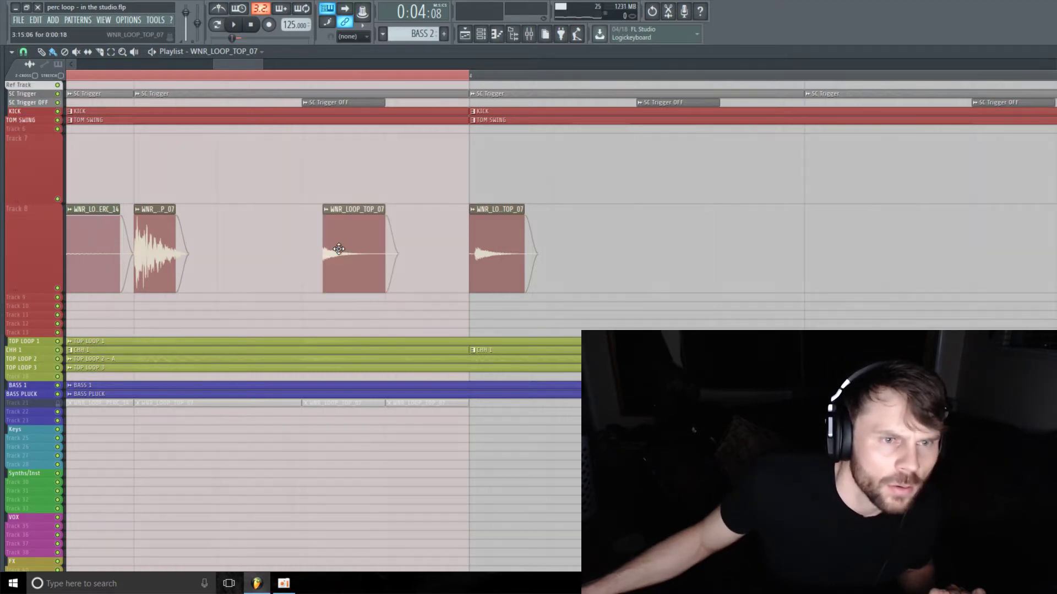
click(23, 51)
click(31, 104)
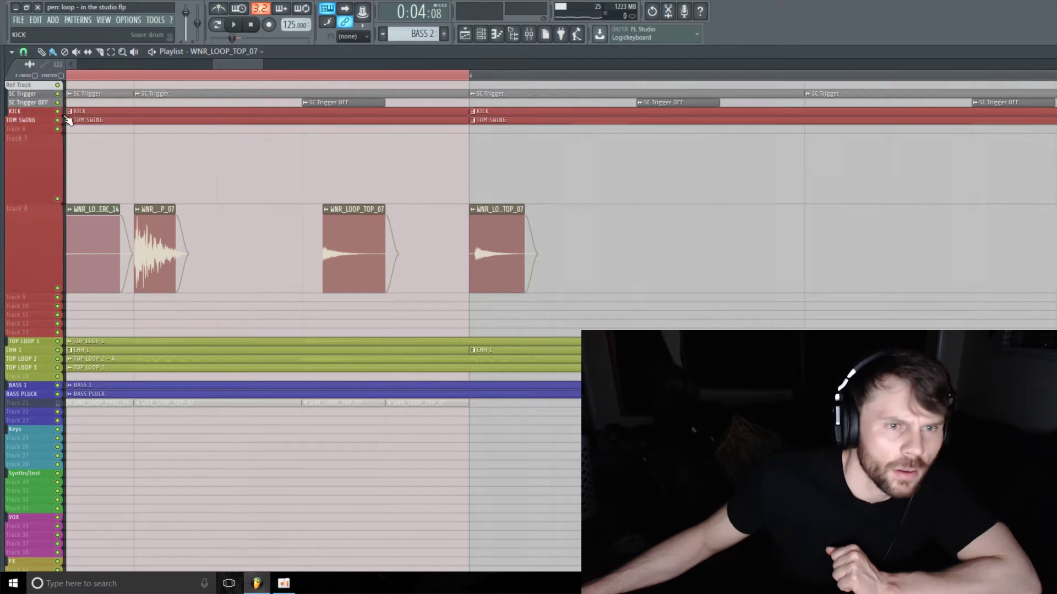
Step: Align the last two WNR_LOOP_TOP_07 hits to steps 15 and 16 of bar 3, and shorten the final one to 0:00:06 with snapping off
drag(373, 247, 356, 252)
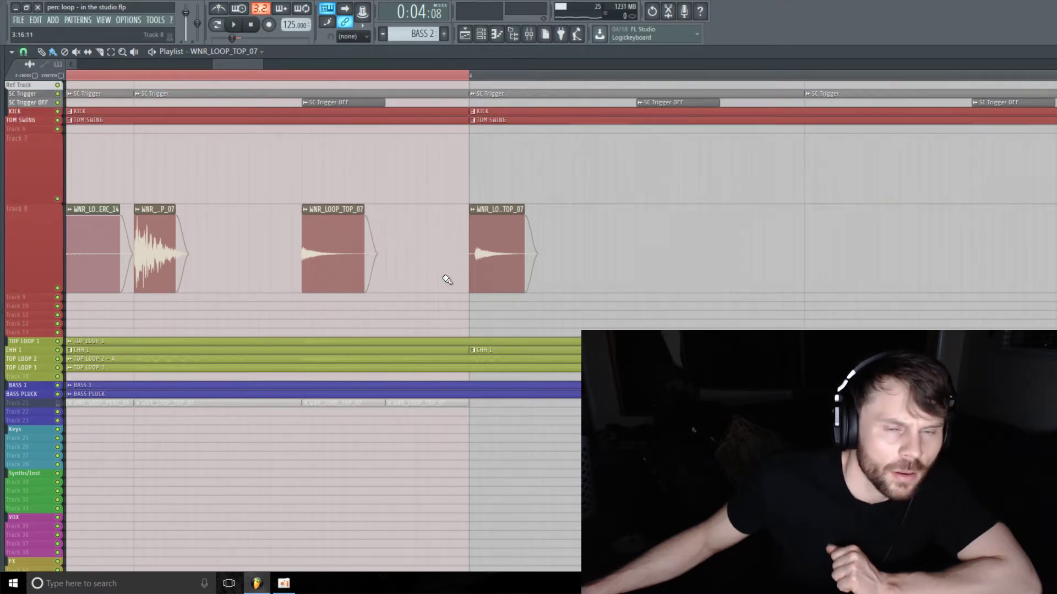
drag(483, 252, 433, 255)
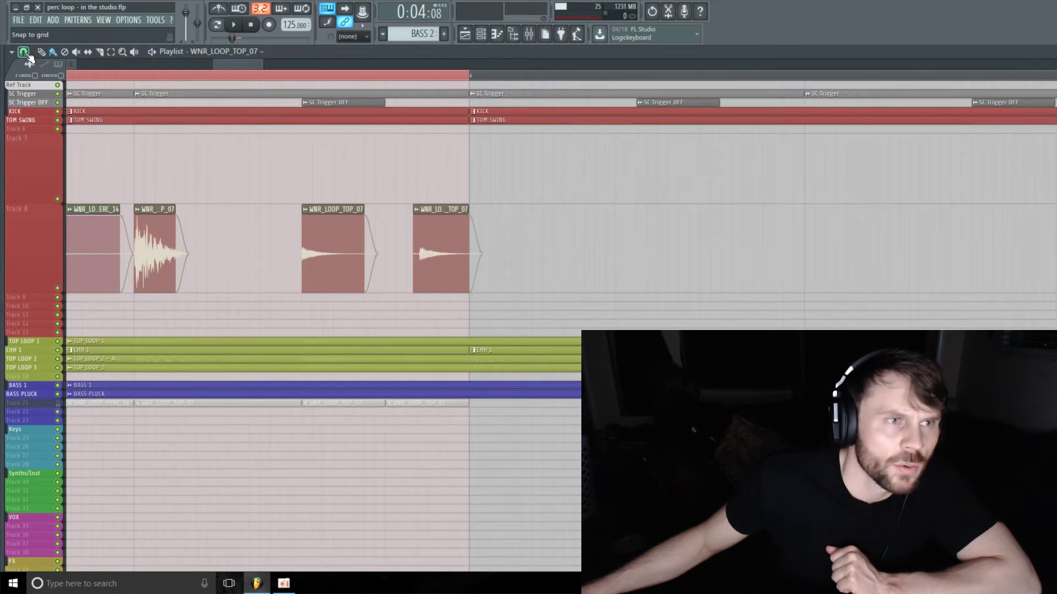
click(27, 54)
click(34, 87)
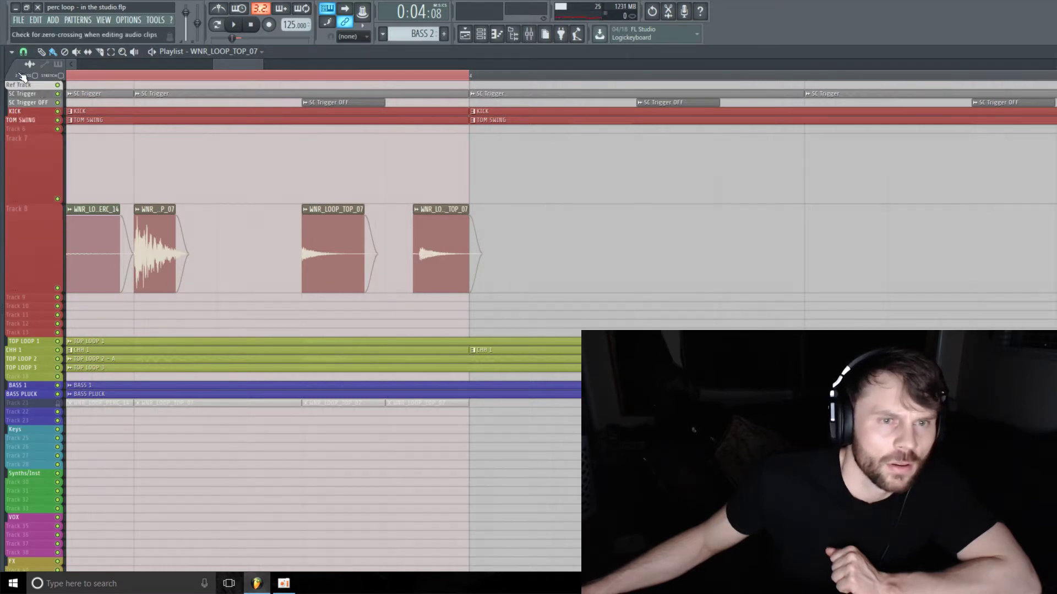
click(25, 52)
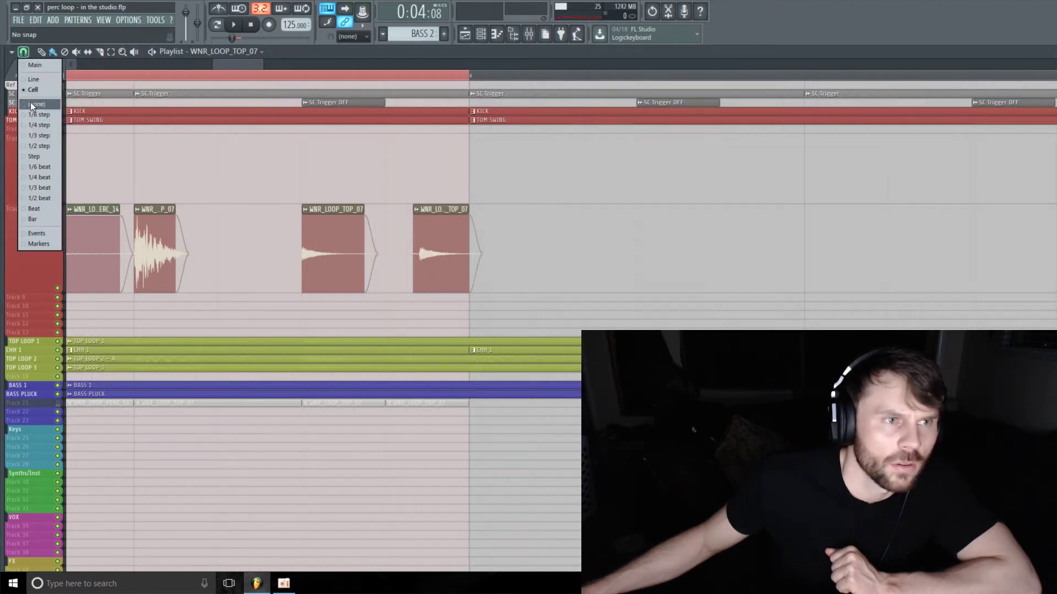
click(30, 103)
drag(432, 245, 411, 253)
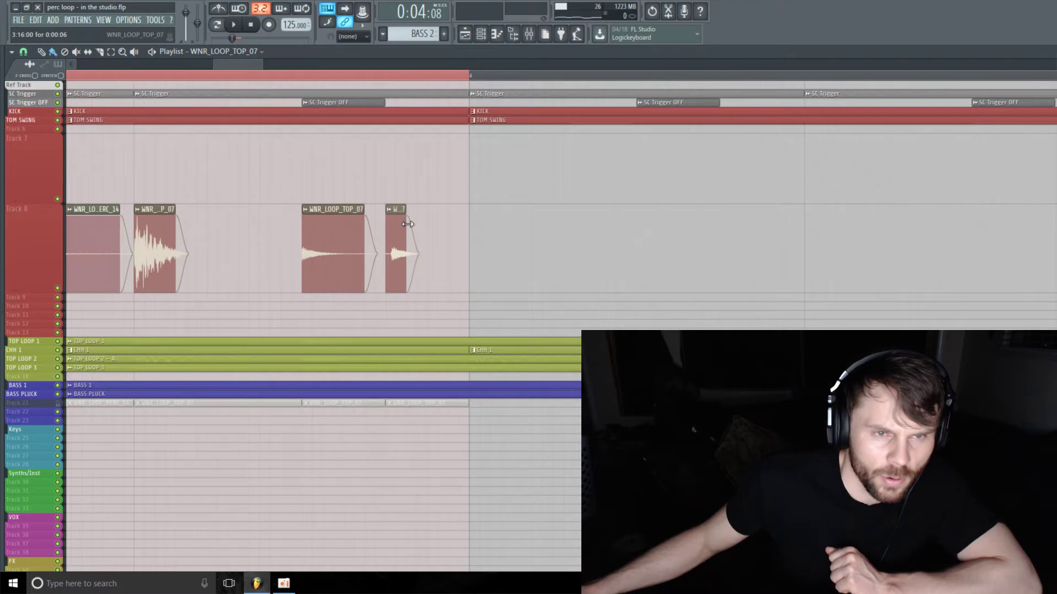
Step: Play the bar 3 loop with the surrounding bars in view, and reduce Track 8's height to about 285%
key(space)
drag(238, 65, 457, 65)
drag(321, 67, 277, 65)
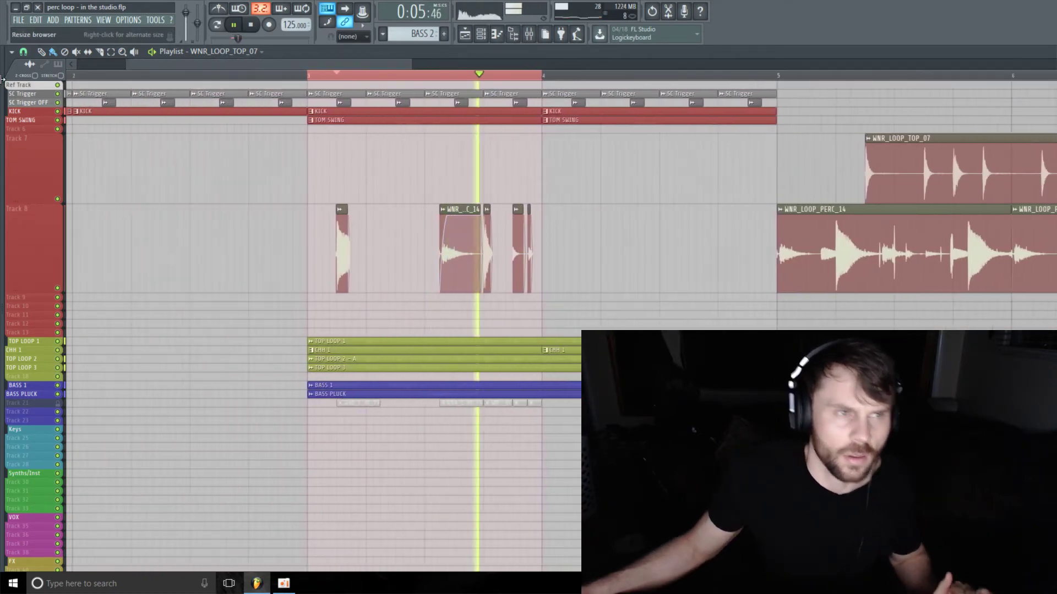
click(23, 52)
click(37, 102)
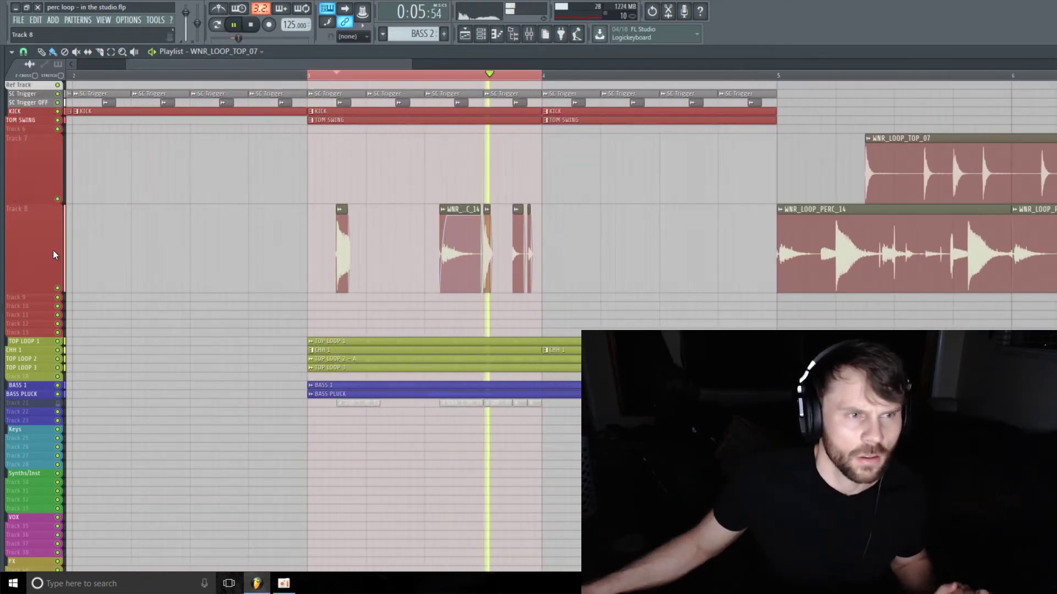
drag(47, 291, 47, 274)
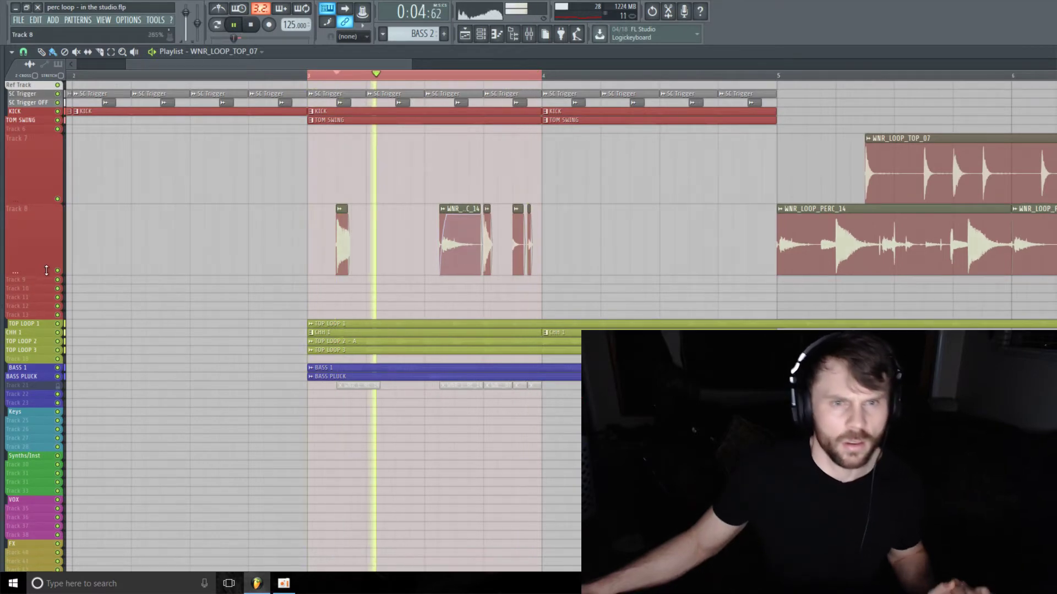
Step: Set Insert 15's mixer volume to about -13.2 dB and load Fruity Limiter into its first effect slot
click(530, 35)
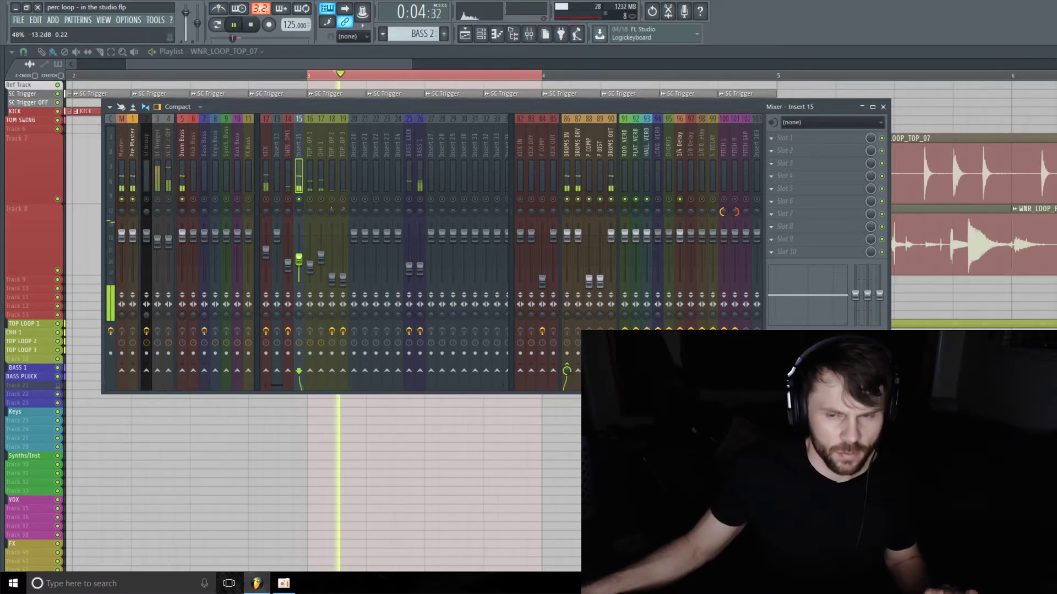
click(797, 138)
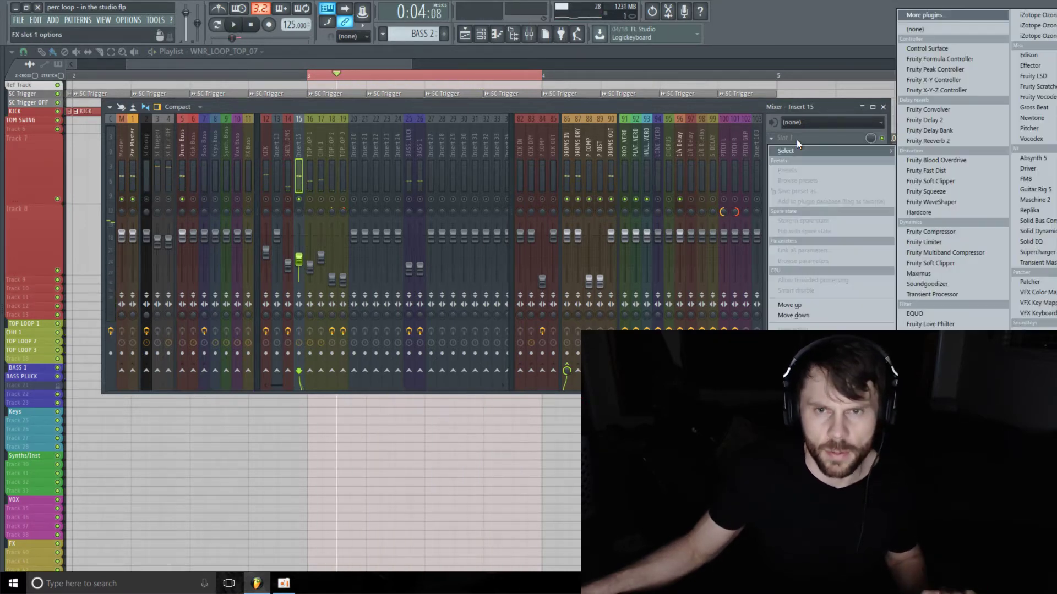
click(936, 243)
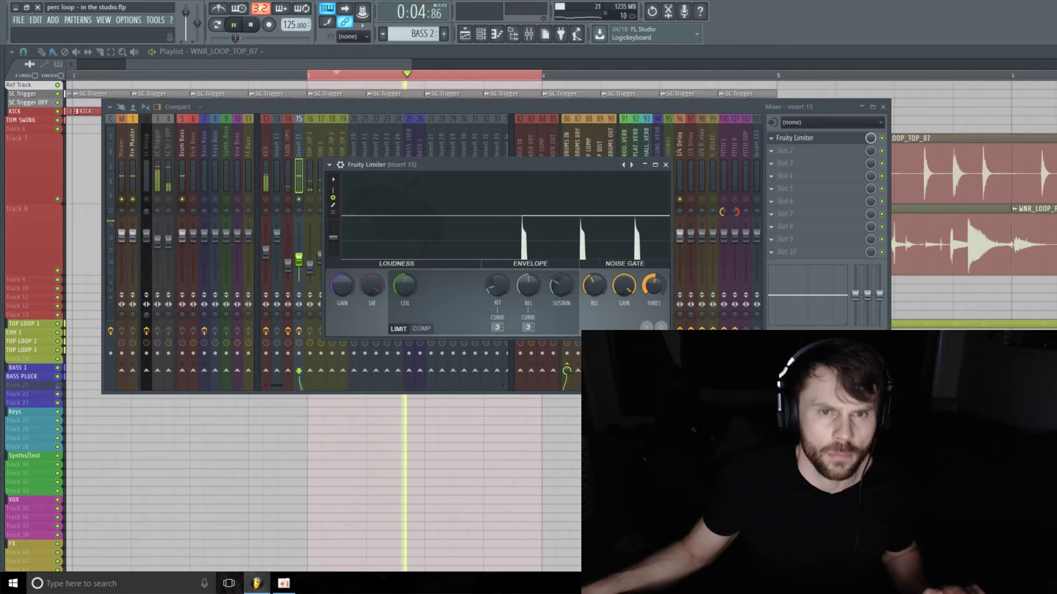
Step: Turn Fruity Limiter's noise gate gain fully down, adjust the gate threshold to a low setting, and close the plugin
drag(653, 285, 619, 363)
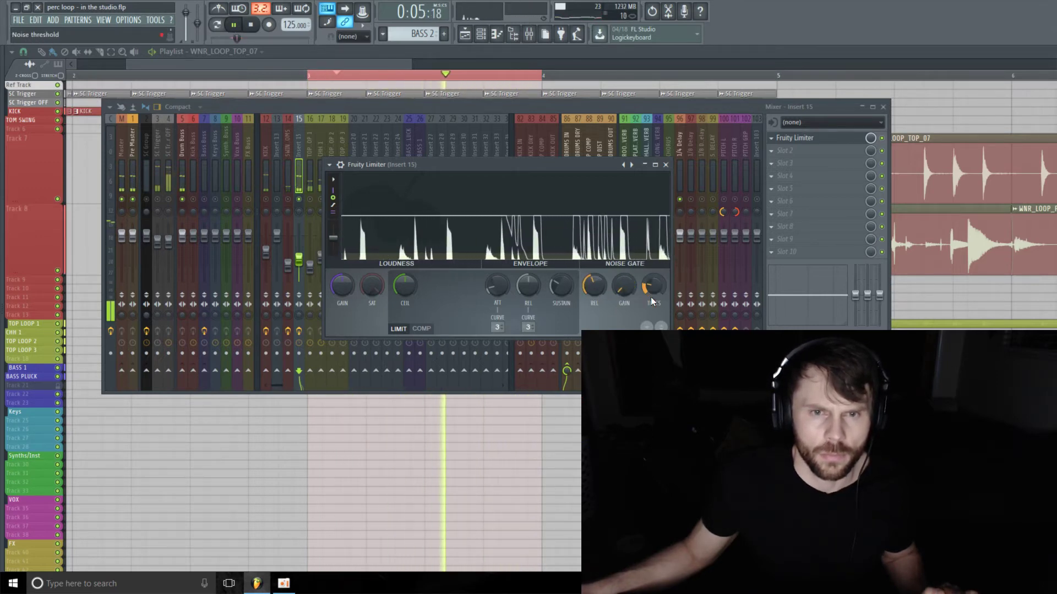
drag(655, 296, 655, 293)
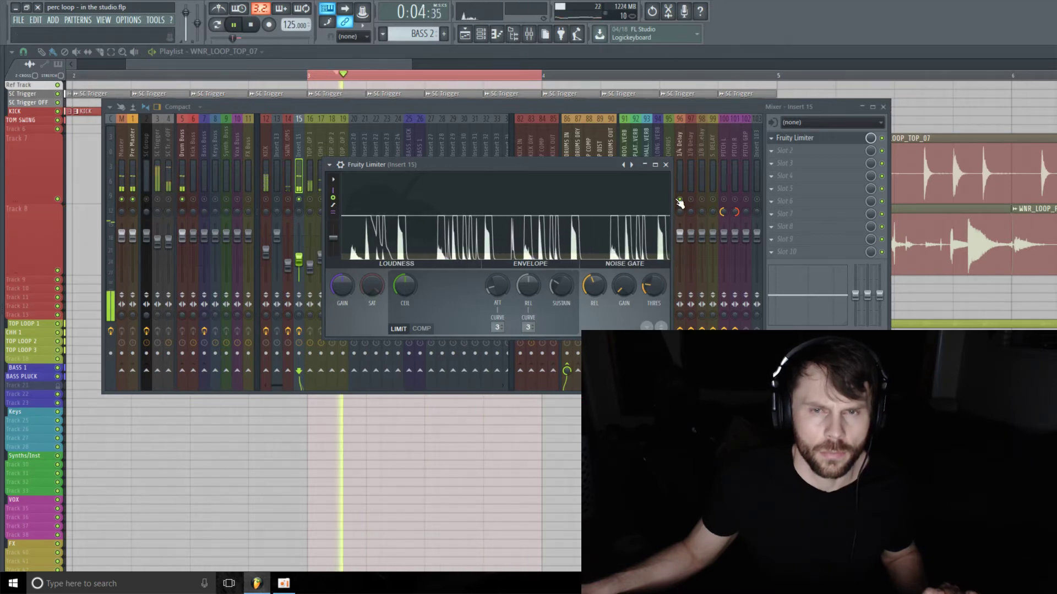
click(665, 165)
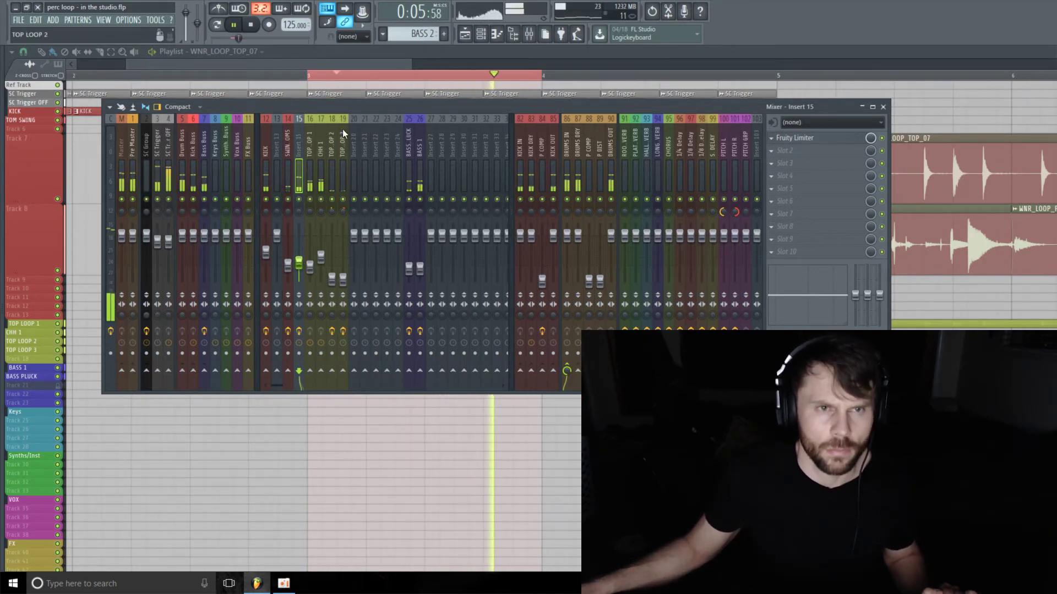
Step: Turn playlist snapping off and extend the end of the first WNR_LOOP_PERC_14 hit in bar 3 to about one and a half steps
key(F9)
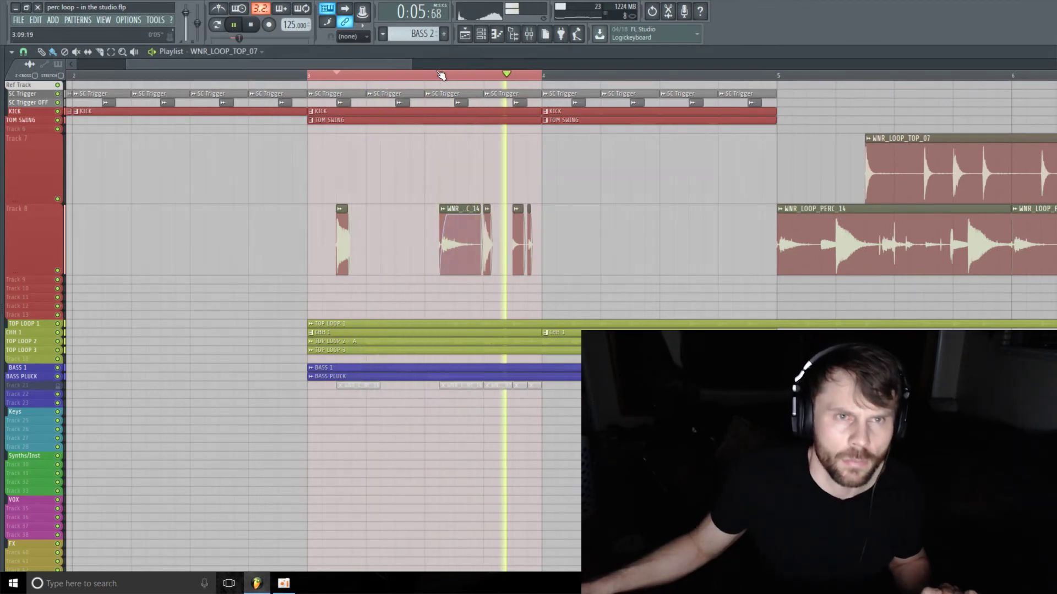
drag(396, 64, 424, 65)
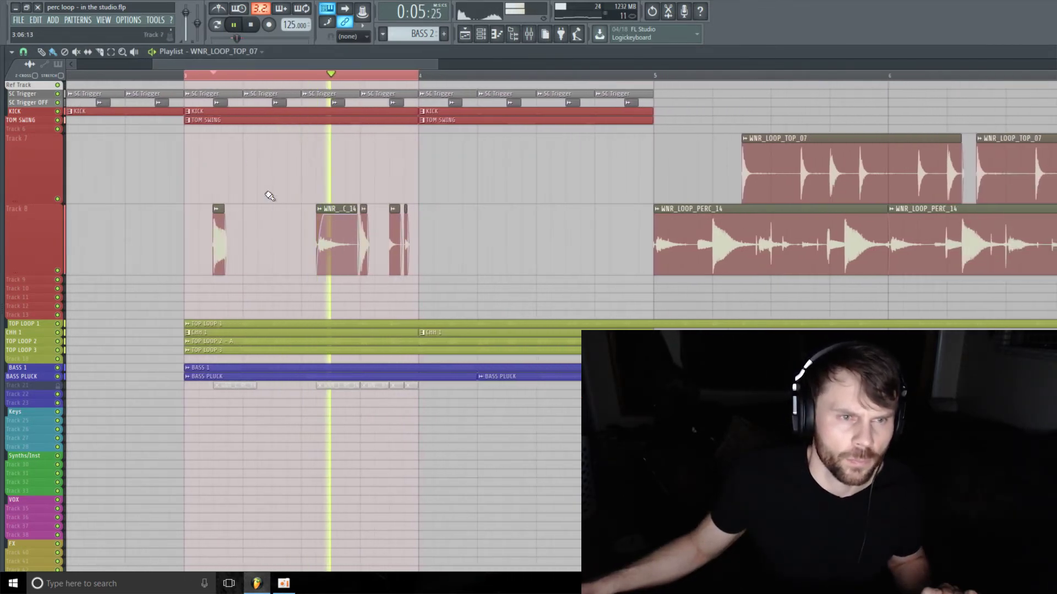
click(24, 51)
click(25, 105)
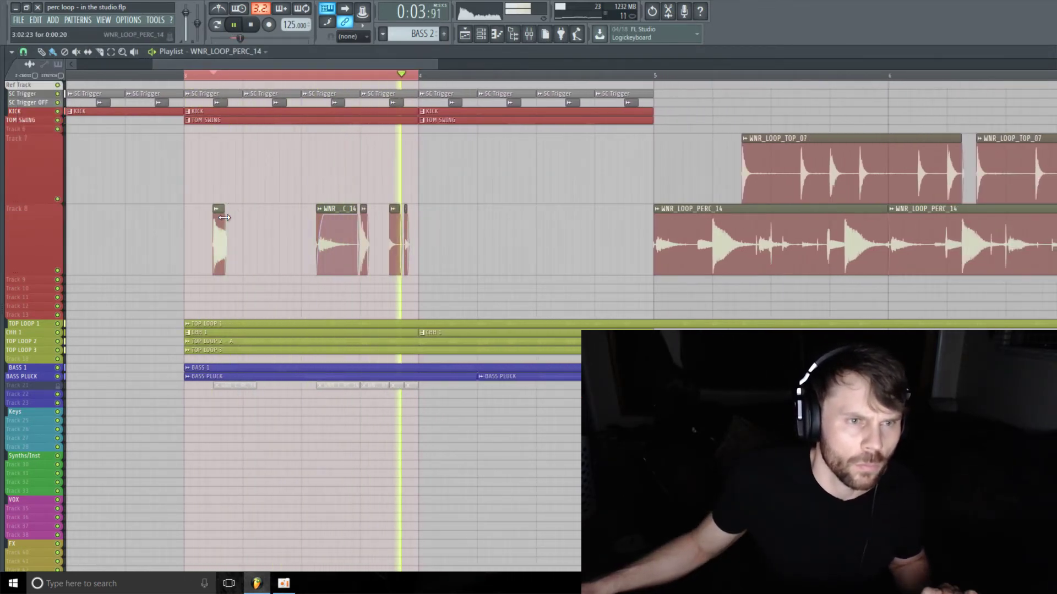
drag(227, 217, 232, 220)
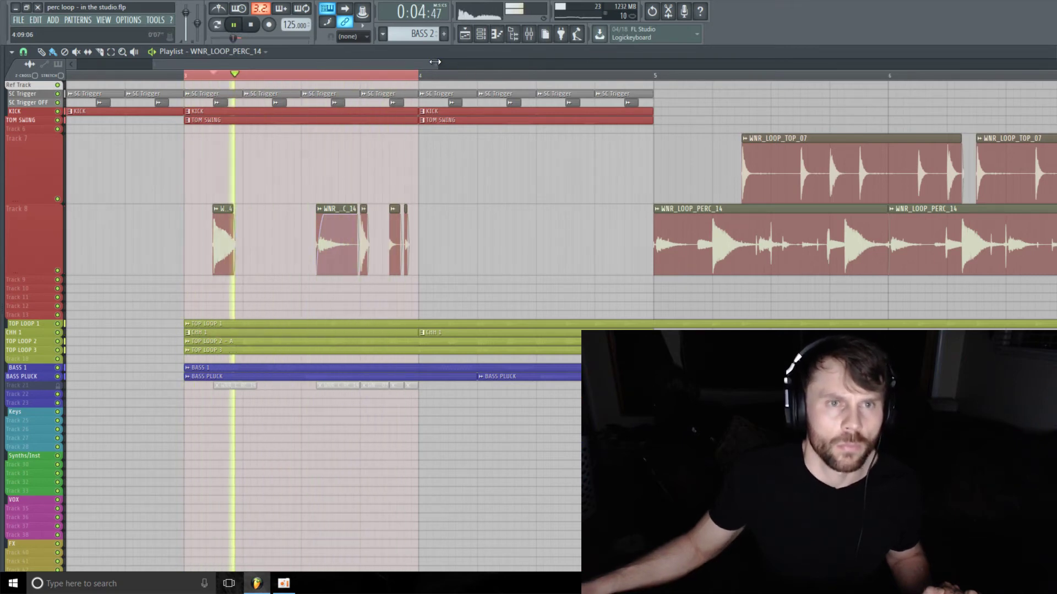
Step: Shrink Track 8's height to roughly half and set the playlist snapping to Cell
drag(438, 64, 393, 74)
drag(29, 274, 27, 233)
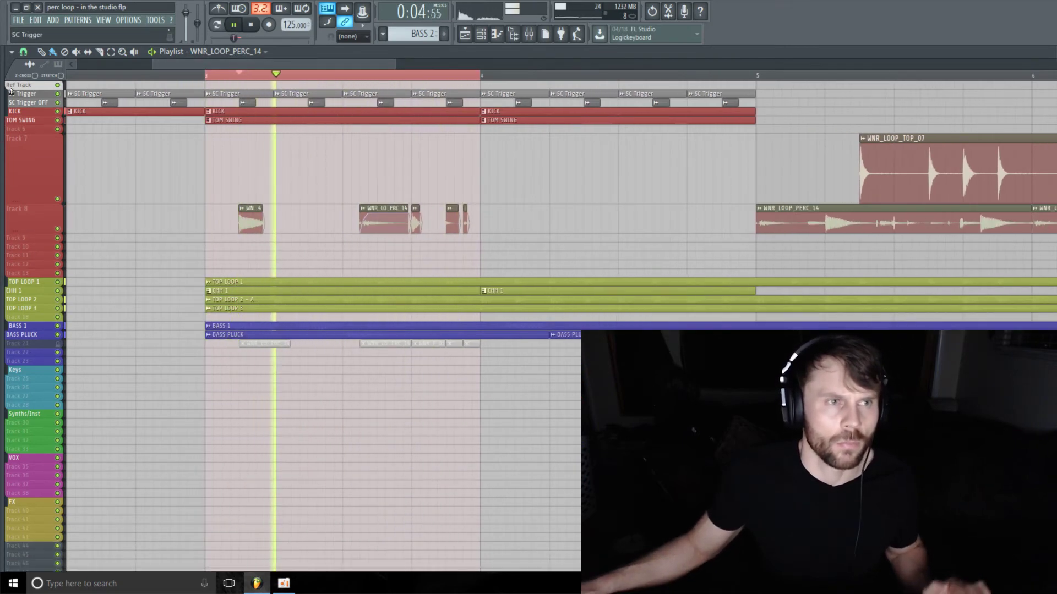
click(23, 53)
click(37, 94)
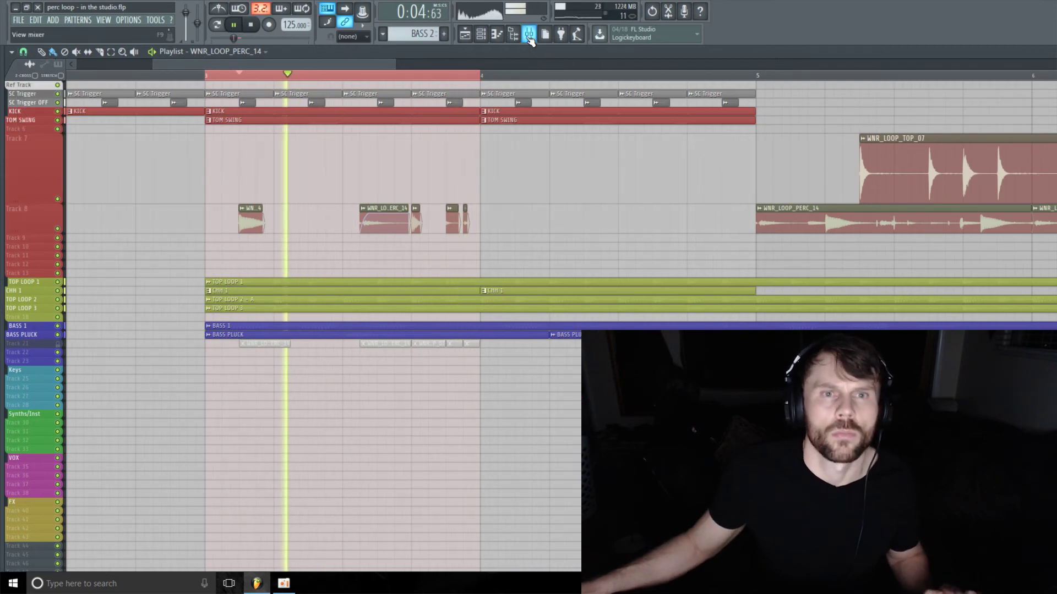
Step: Balance Insert 15's volume against the mix during playback, stop playback, and return to the playlist
key(F9)
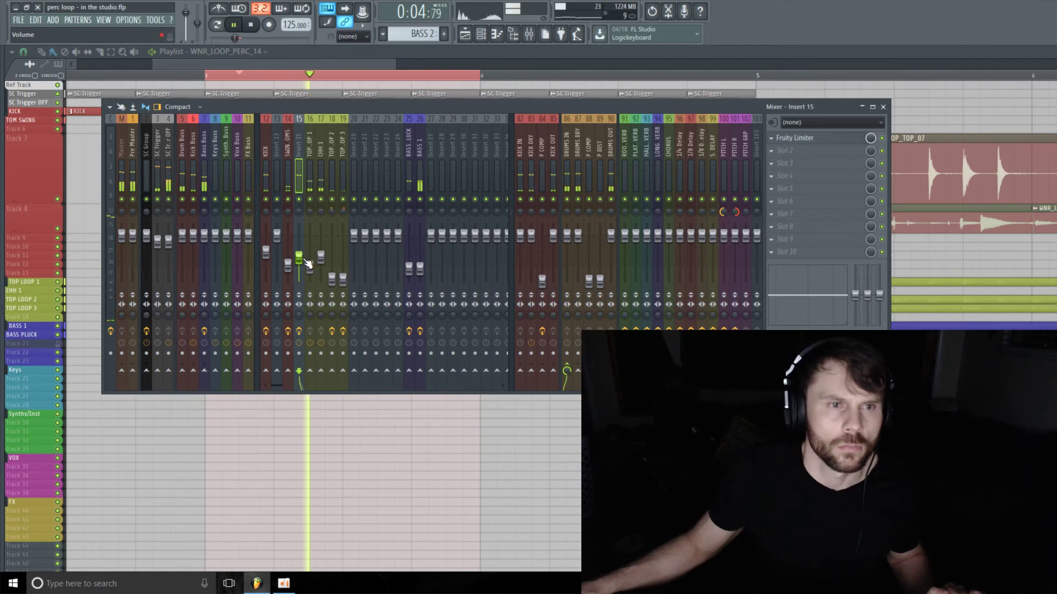
key(space)
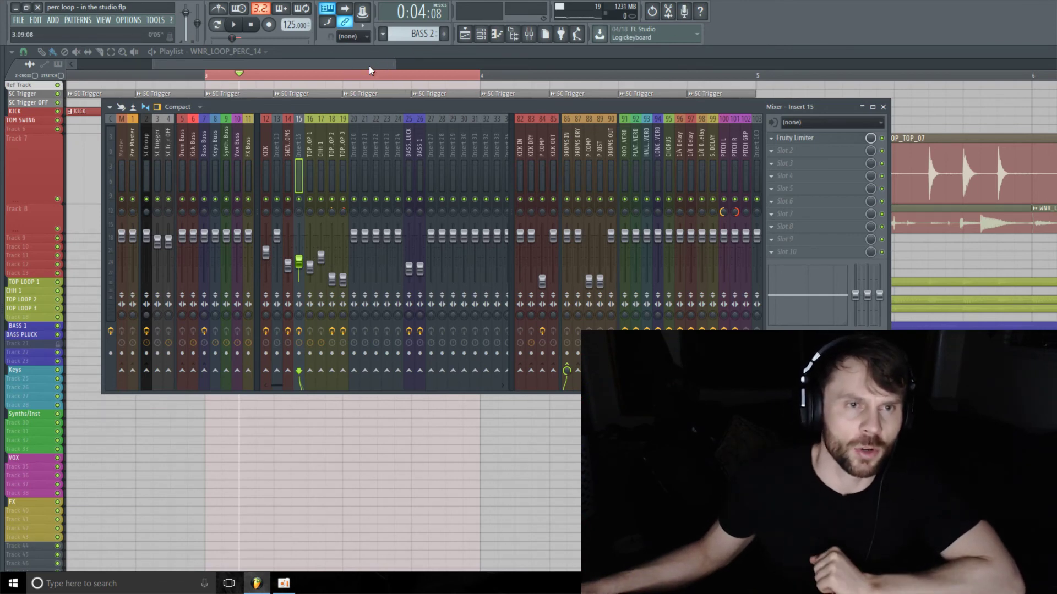
key(F9)
Step: Play the bar 3 loop again, reduce Track 7's height slightly, and stop playback
key(space)
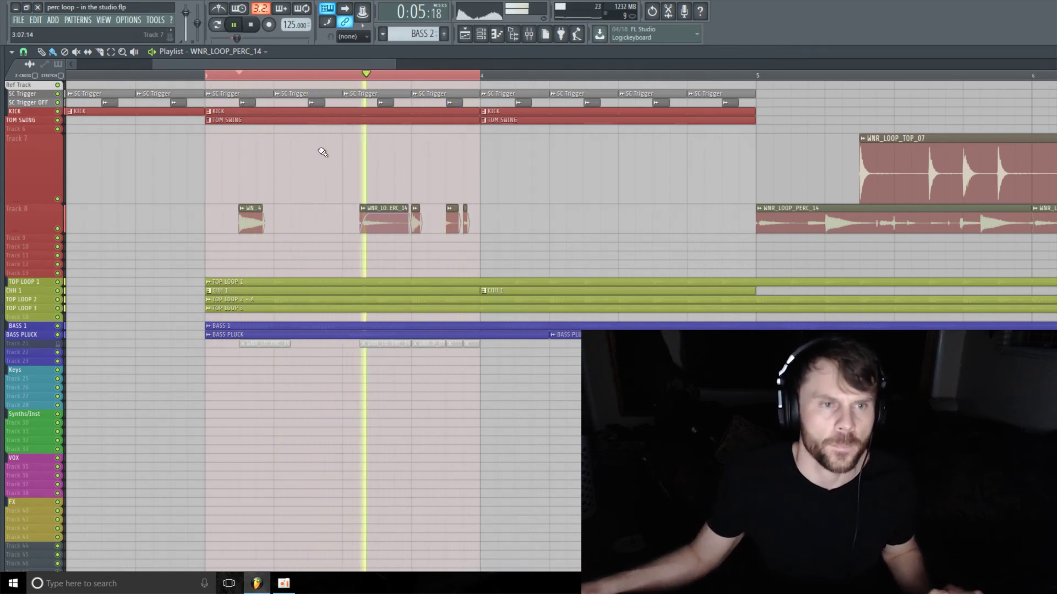
drag(39, 232, 43, 180)
key(space)
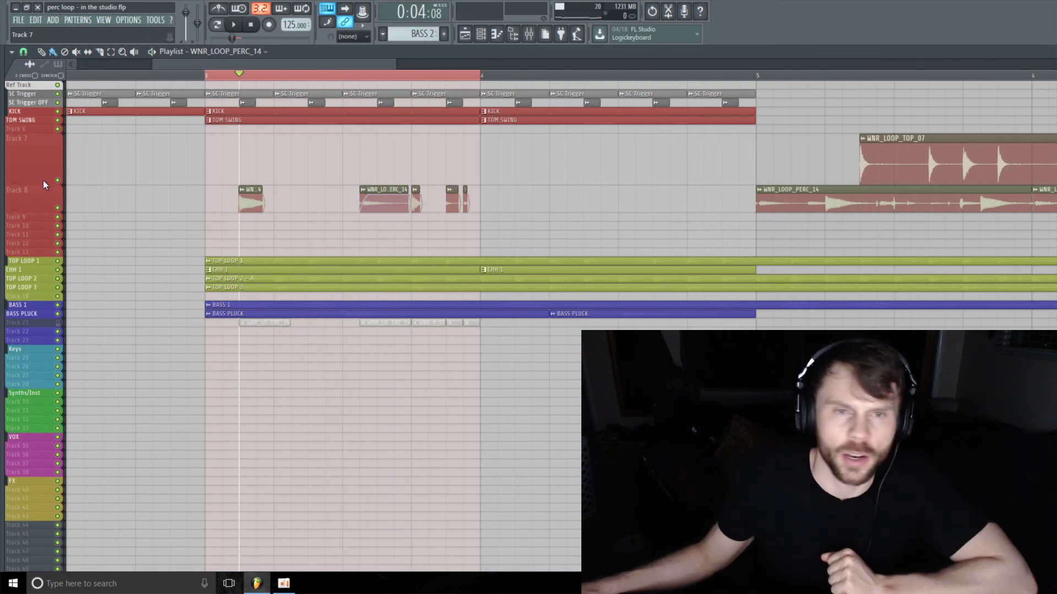
Step: Raise Insert 15's mixer volume to about -10.8 dB while the loop plays
click(529, 33)
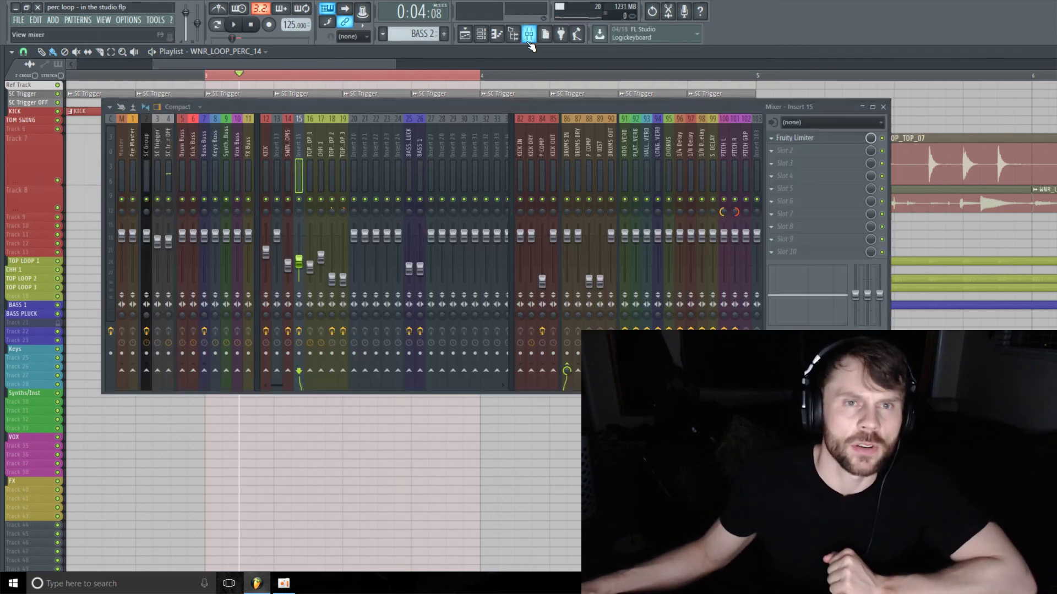
key(space)
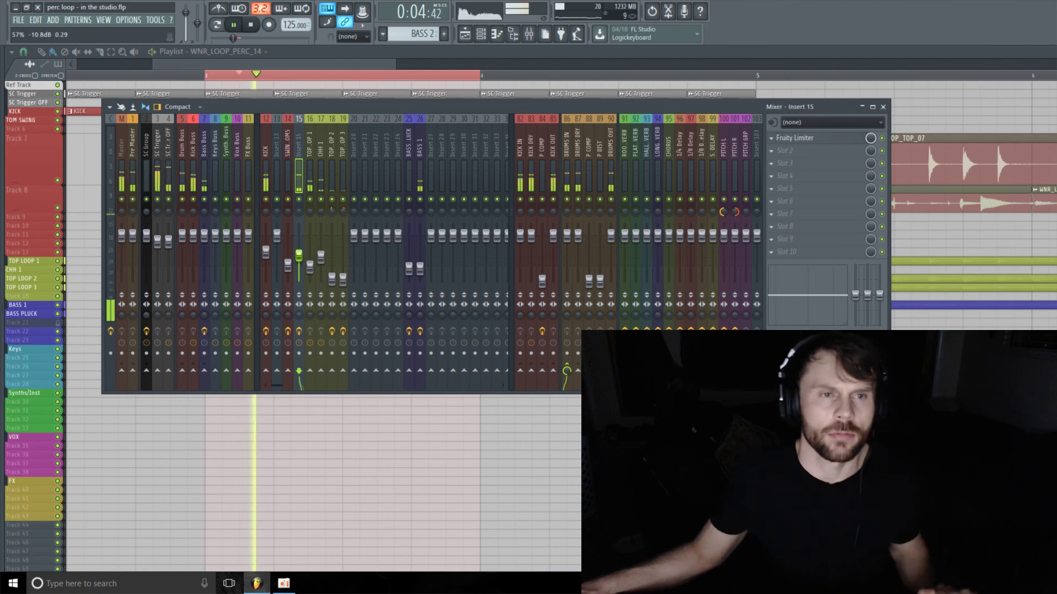